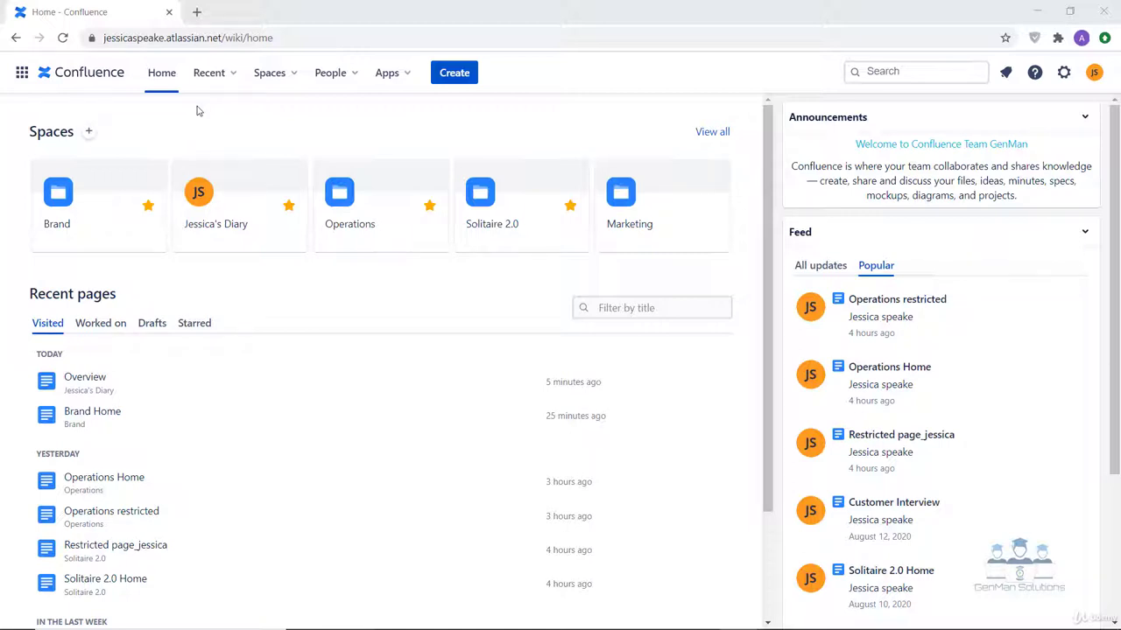
View the list of available Atlassian products to switch to, close it, and stay on the home page
{"action": "left_click", "coordinate": [21, 74]}
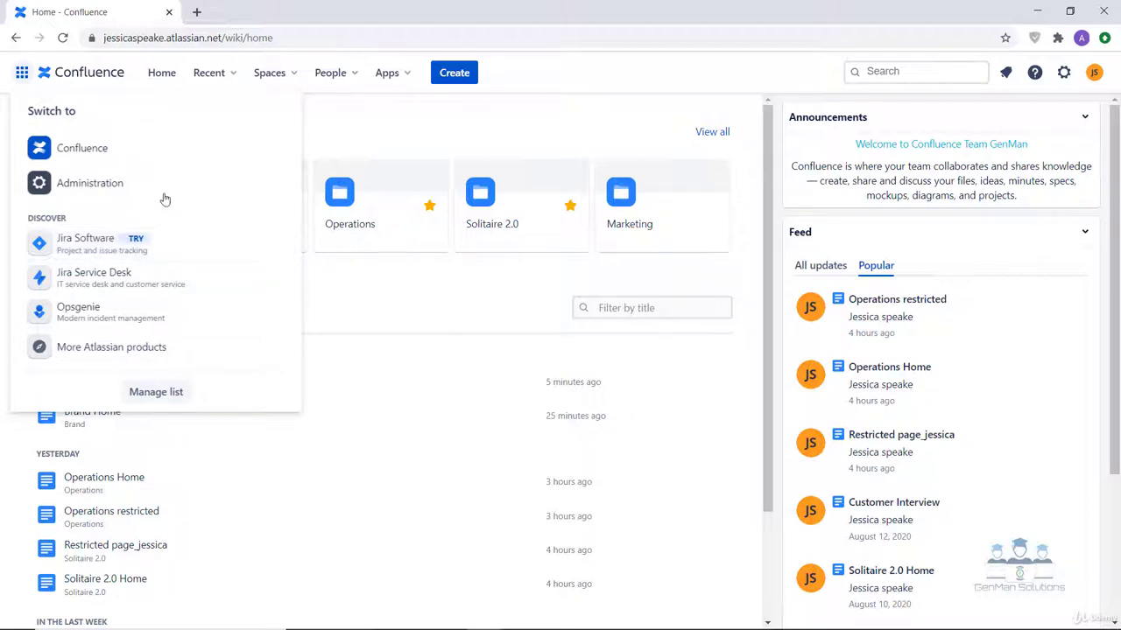
{"action": "left_click", "coordinate": [22, 73]}
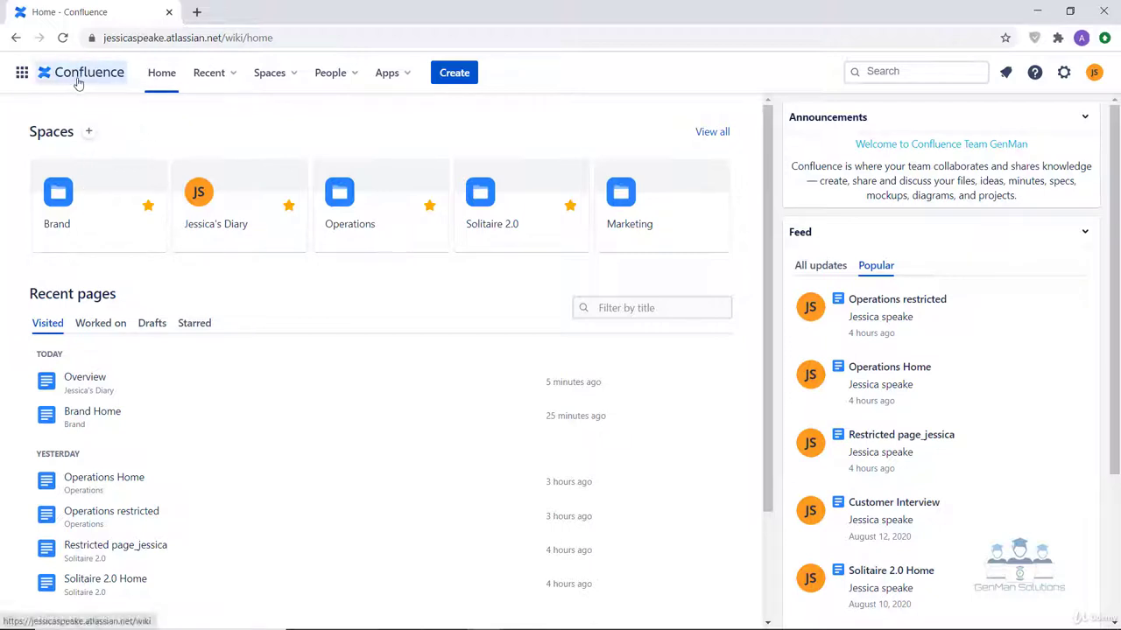
{"action": "left_click", "coordinate": [163, 84]}
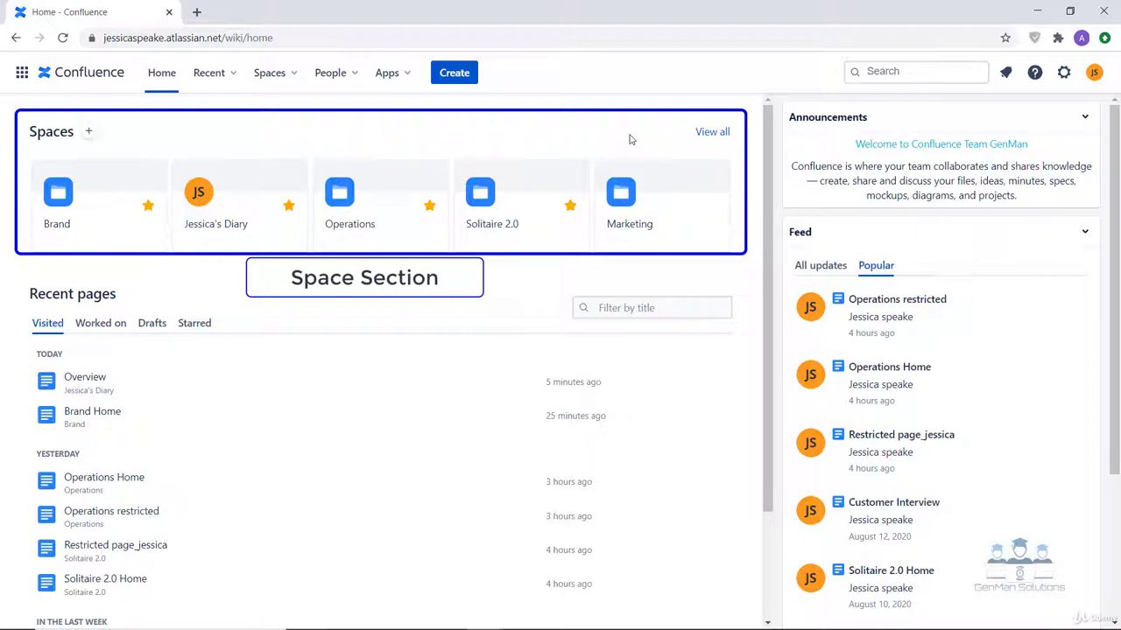
Open the Brand space to view its overview page and return to the home page
{"action": "left_click", "coordinate": [82, 205]}
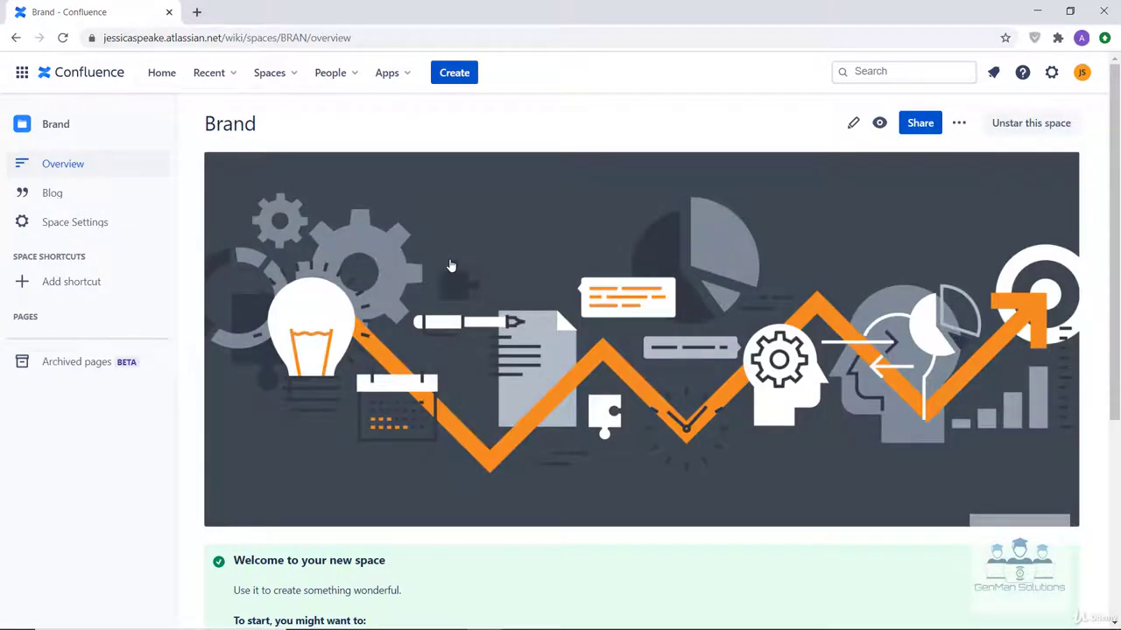
{"action": "scroll", "coordinate": [450, 265], "scroll_direction": "down", "scroll_amount": 1}
{"action": "scroll", "coordinate": [450, 265], "scroll_direction": "up", "scroll_amount": 1}
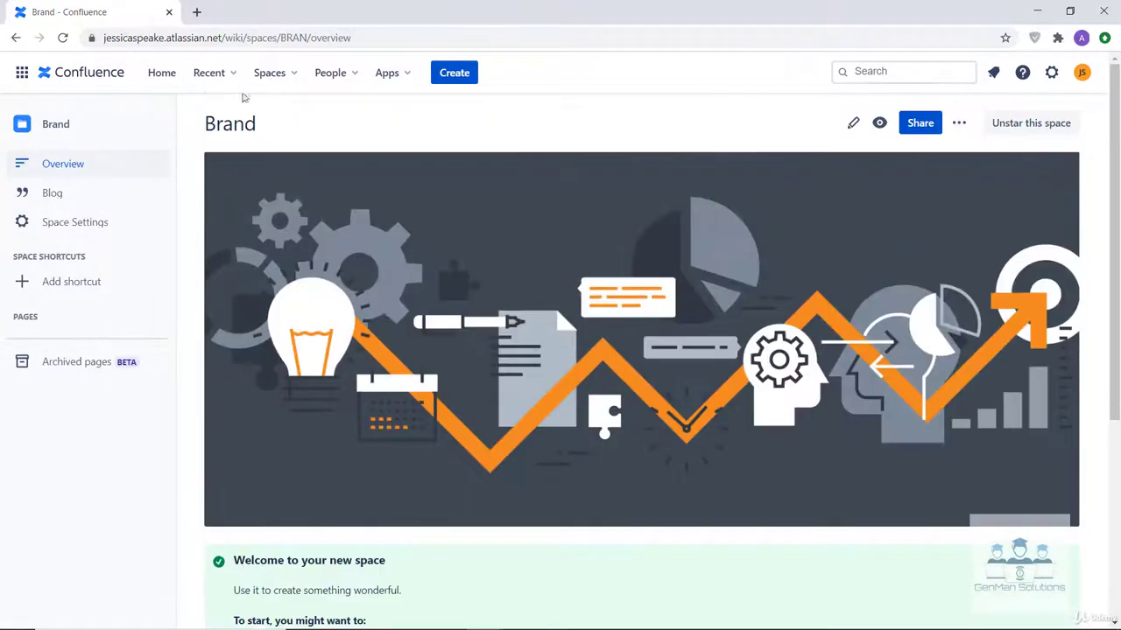
{"action": "left_click", "coordinate": [160, 77]}
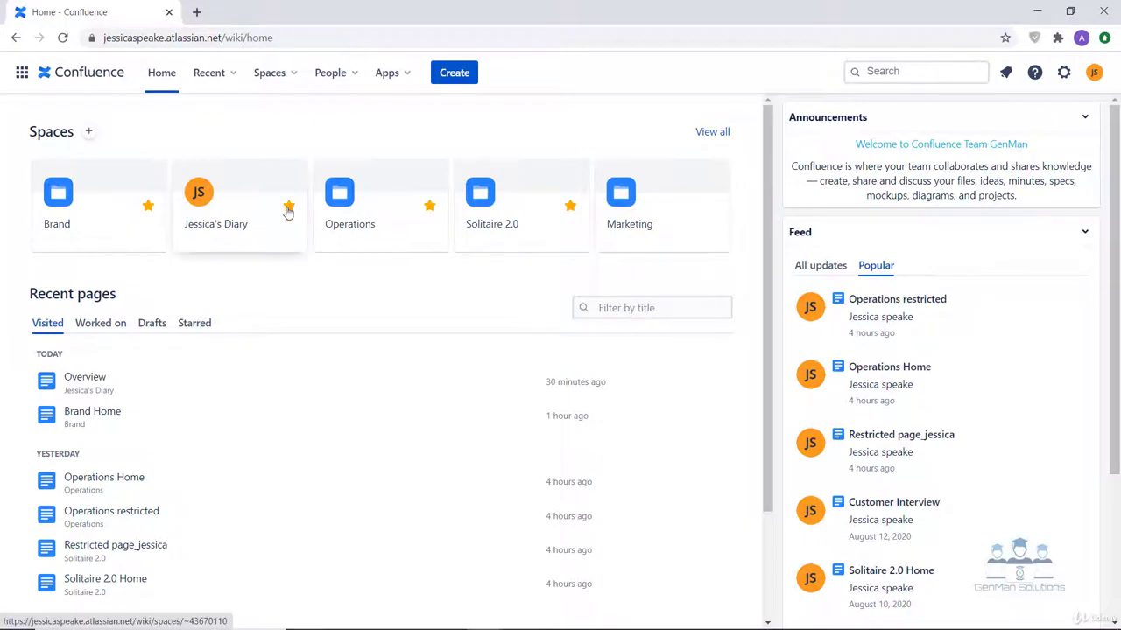
Star the Marketing space from its overview page and reload the home page to refresh the spaces
{"action": "left_click", "coordinate": [673, 194]}
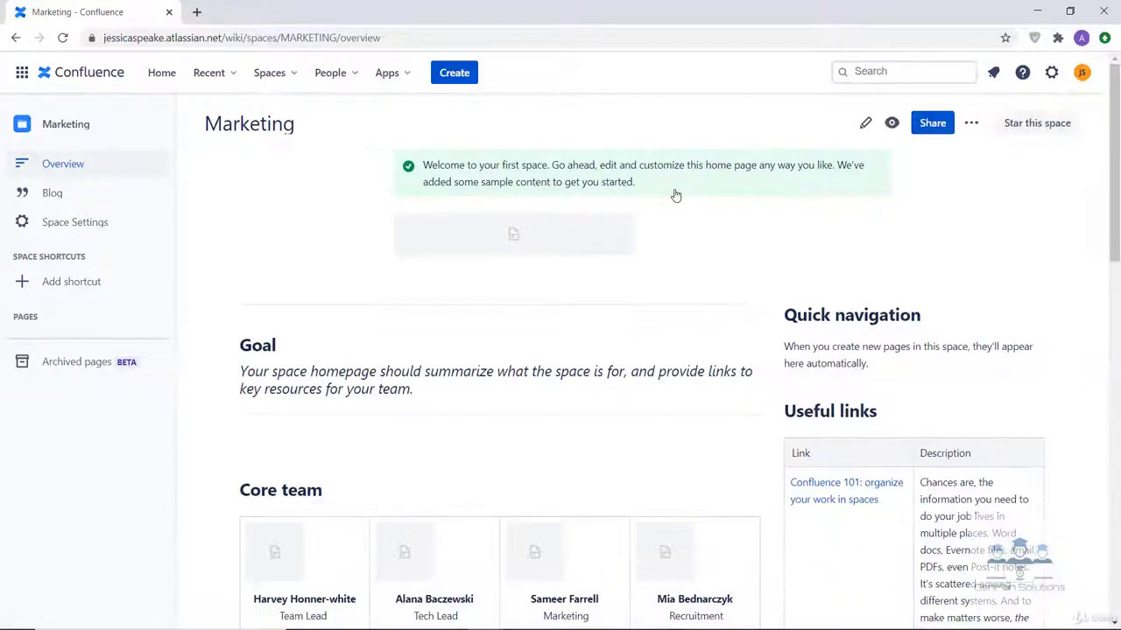
{"action": "left_click", "coordinate": [1036, 132]}
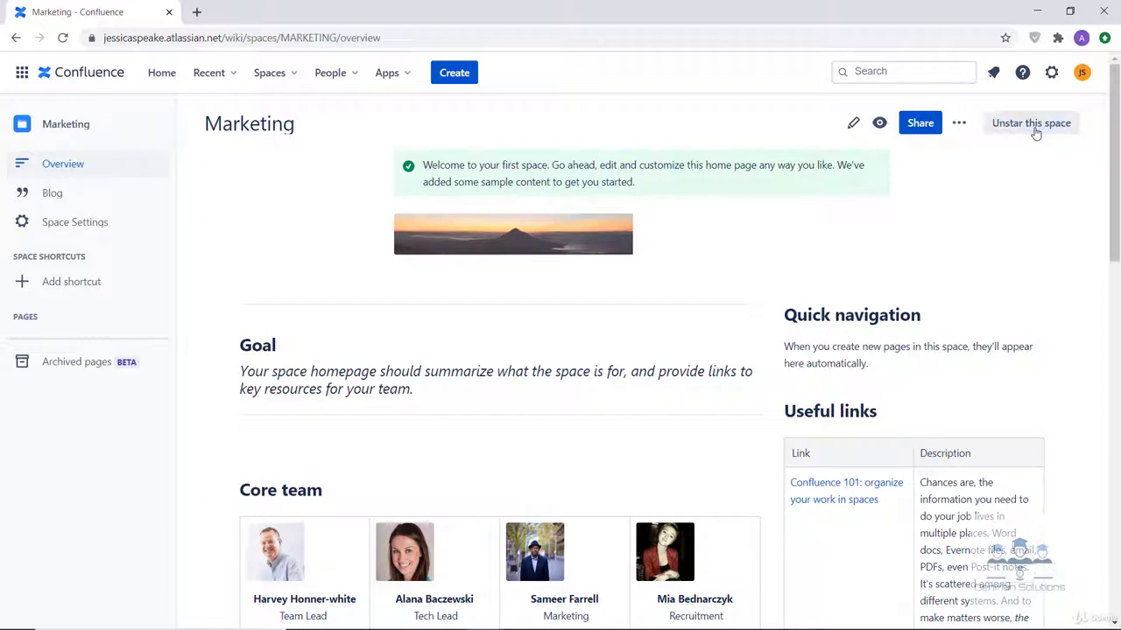
{"action": "left_click", "coordinate": [158, 77]}
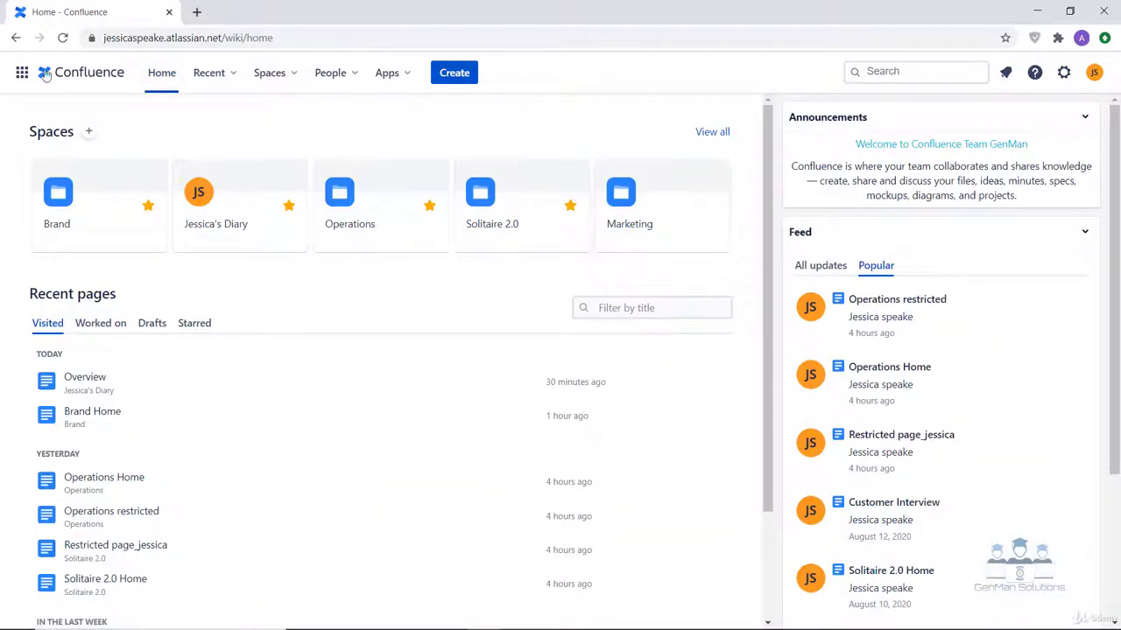
{"action": "left_click", "coordinate": [63, 38]}
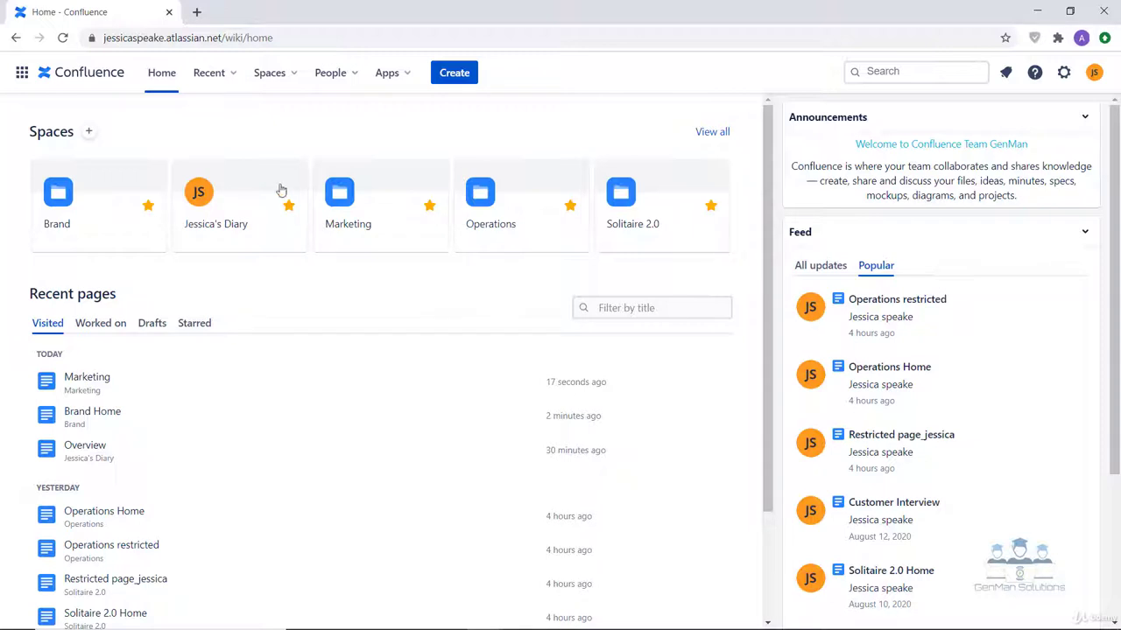
View the available templates for creating a new space and close the dialog without creating one
{"action": "left_click", "coordinate": [87, 134]}
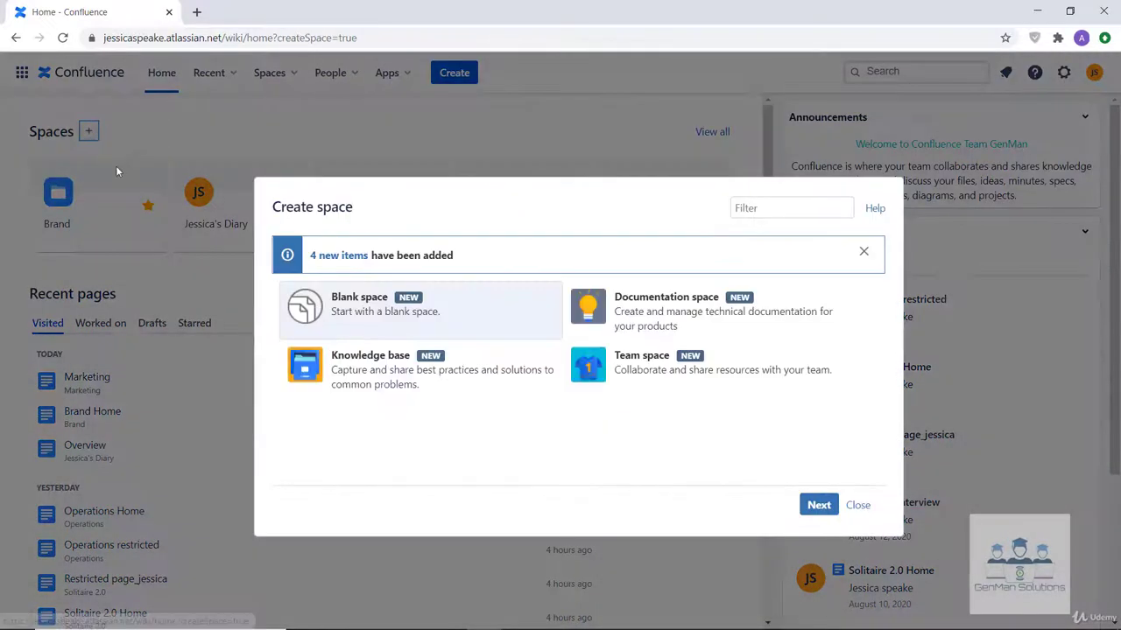
{"action": "left_click", "coordinate": [857, 505]}
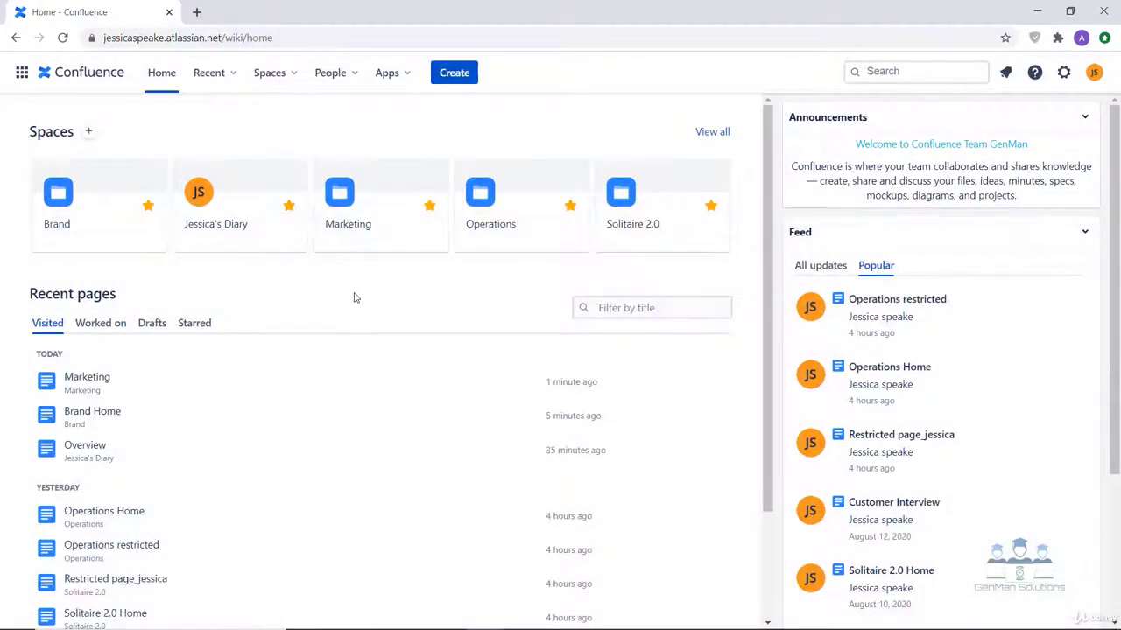
Filter the recent pages worked on by part of the account holder's first name in the title, and clear the filter
{"action": "scroll", "coordinate": [325, 312], "scroll_direction": "down", "scroll_amount": 1}
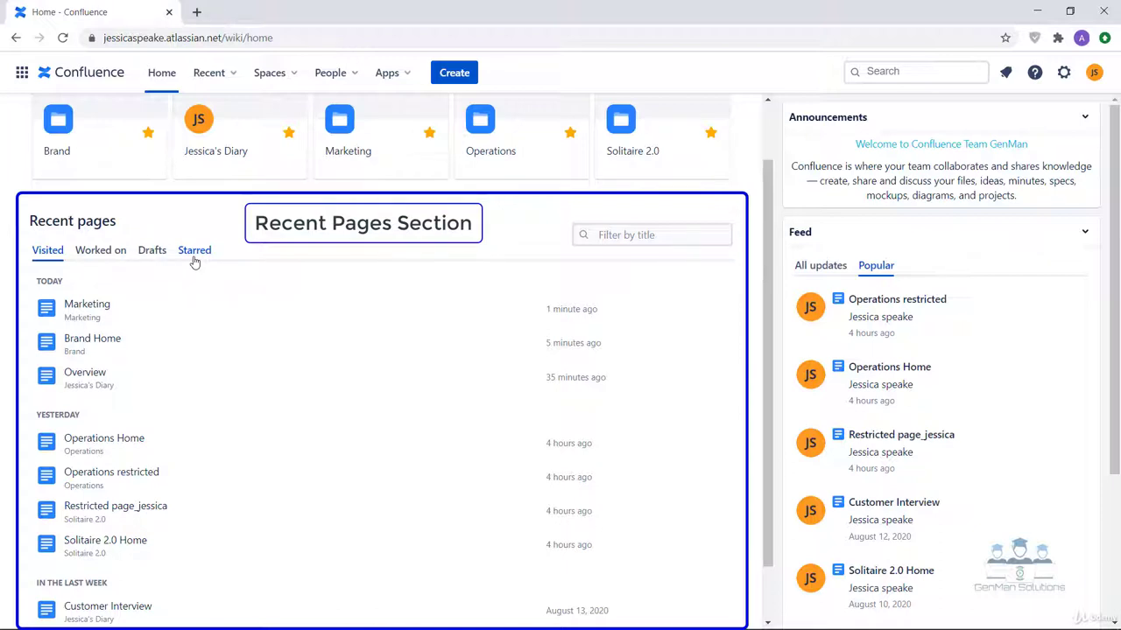
{"action": "left_click", "coordinate": [88, 256]}
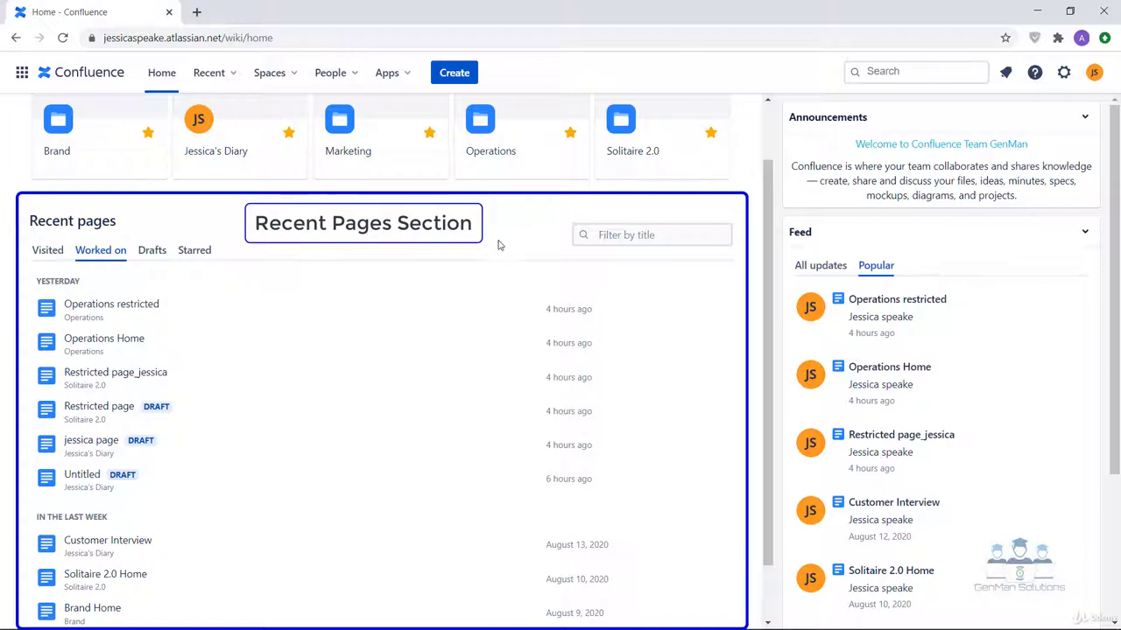
{"action": "left_click", "coordinate": [624, 236]}
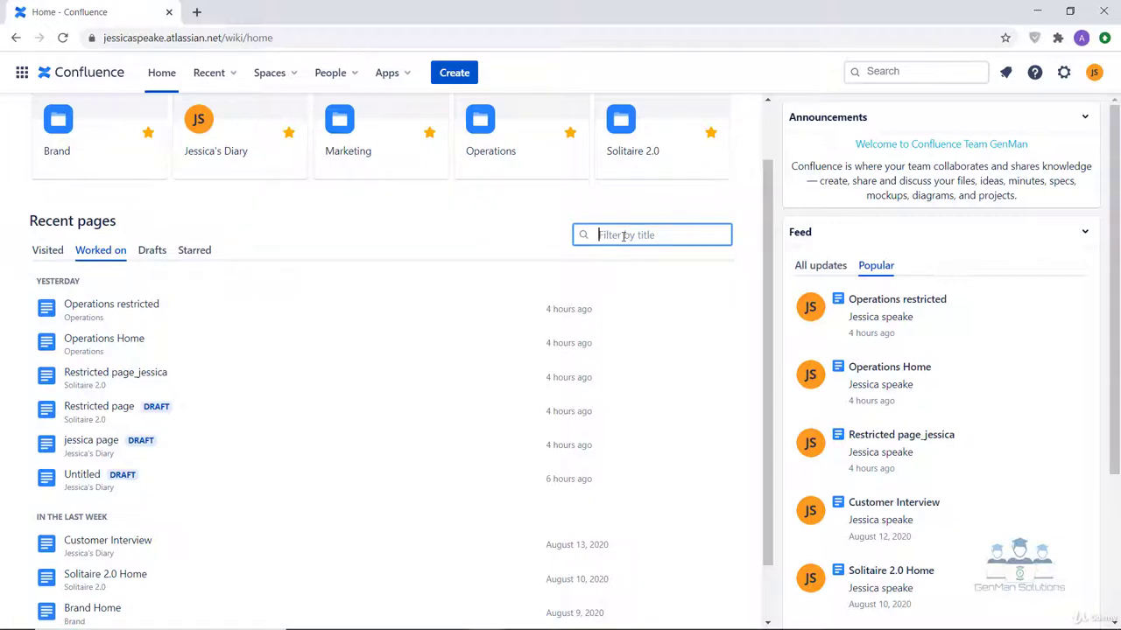
{"action": "type", "text": "jess"}
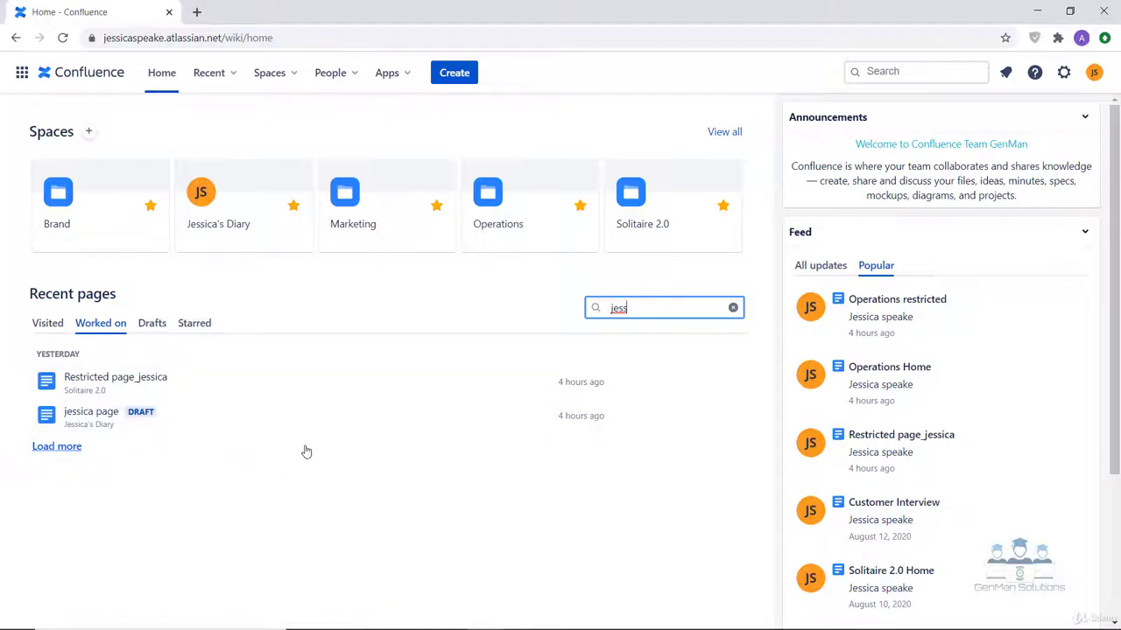
{"action": "left_click", "coordinate": [733, 308]}
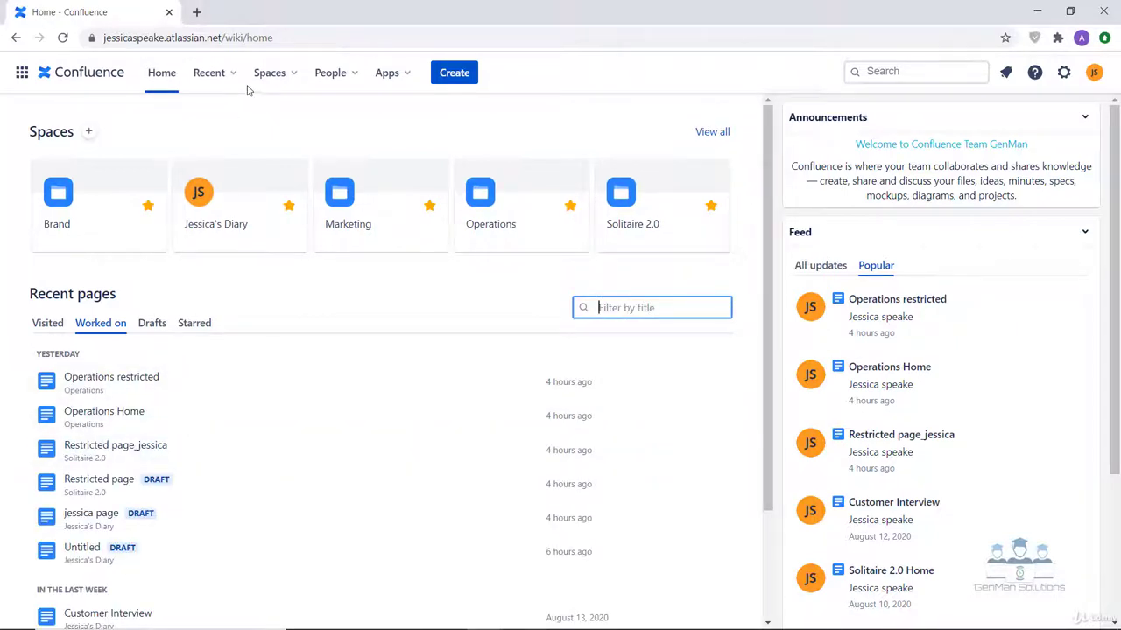
View the recently visited pages from the top navigation and close the list
{"action": "left_click", "coordinate": [214, 73]}
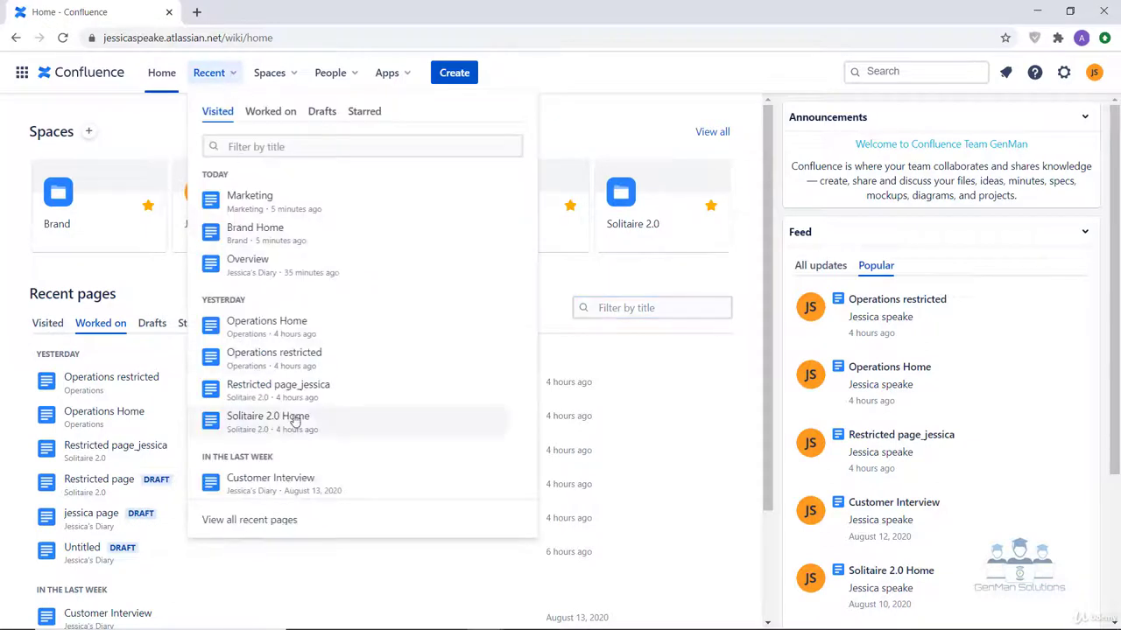
{"action": "left_click", "coordinate": [595, 118]}
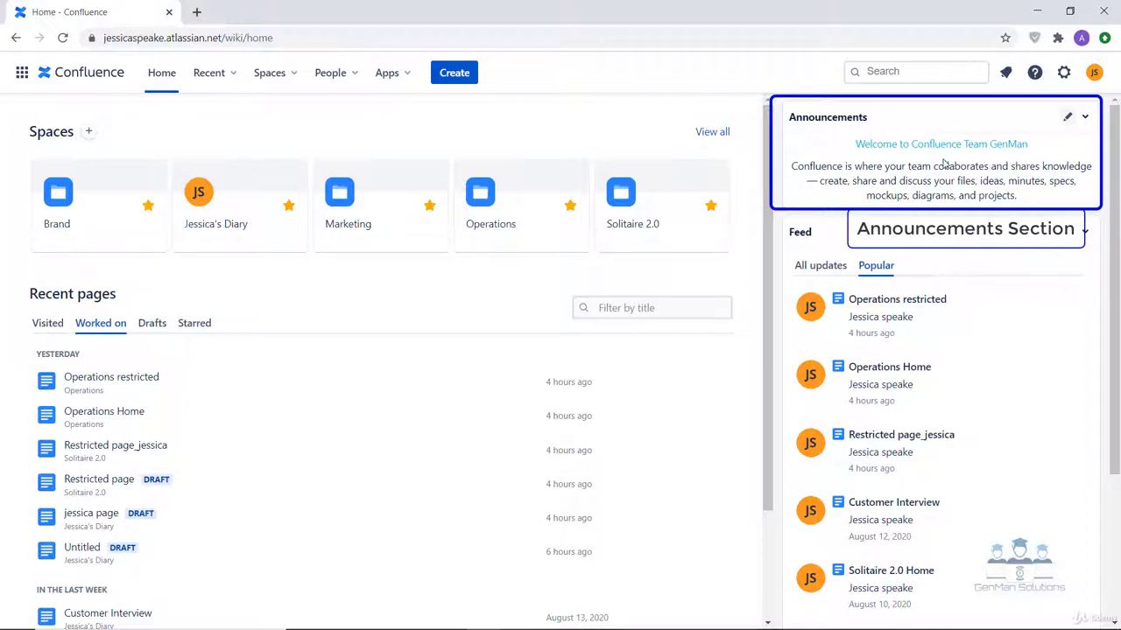
Replace the announcement's body text with "Let's get started with confluence." plus a grinning face emoji, and save it
{"action": "left_click", "coordinate": [1069, 119]}
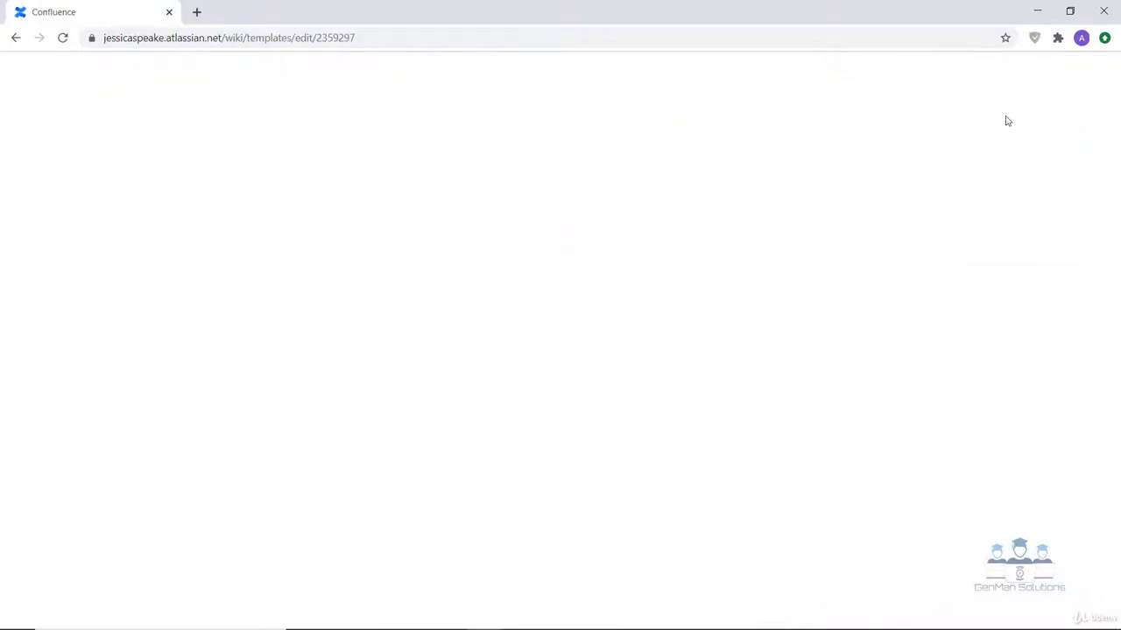
{"action": "left_click_drag", "start_coordinate": [699, 409], "coordinate": [505, 295]}
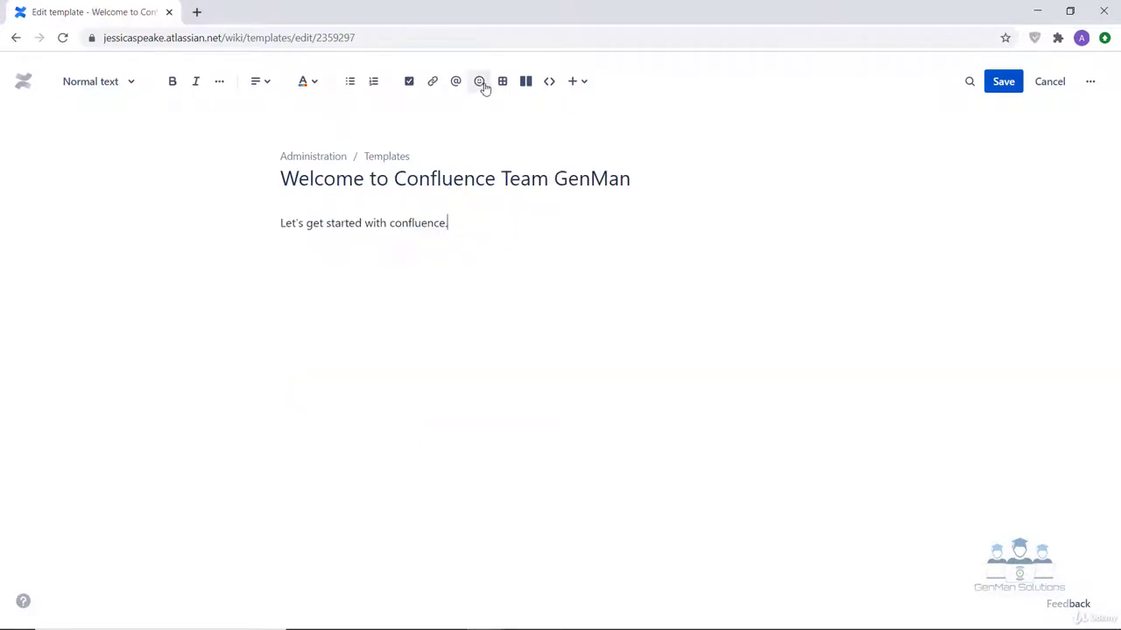
{"action": "left_click", "coordinate": [479, 82]}
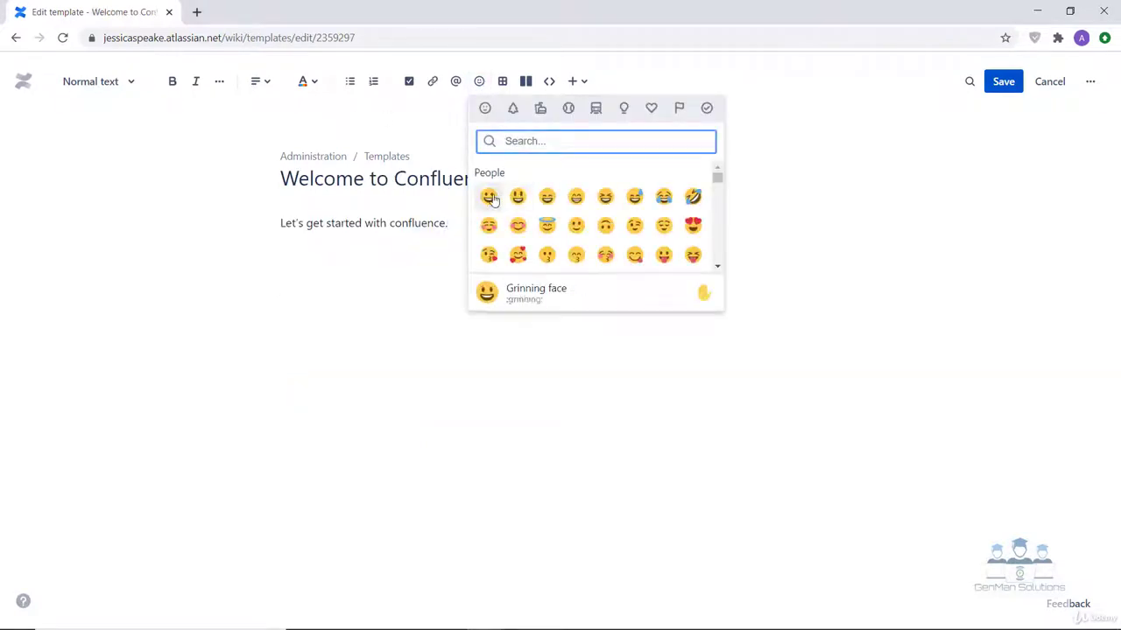
{"action": "left_click", "coordinate": [489, 197]}
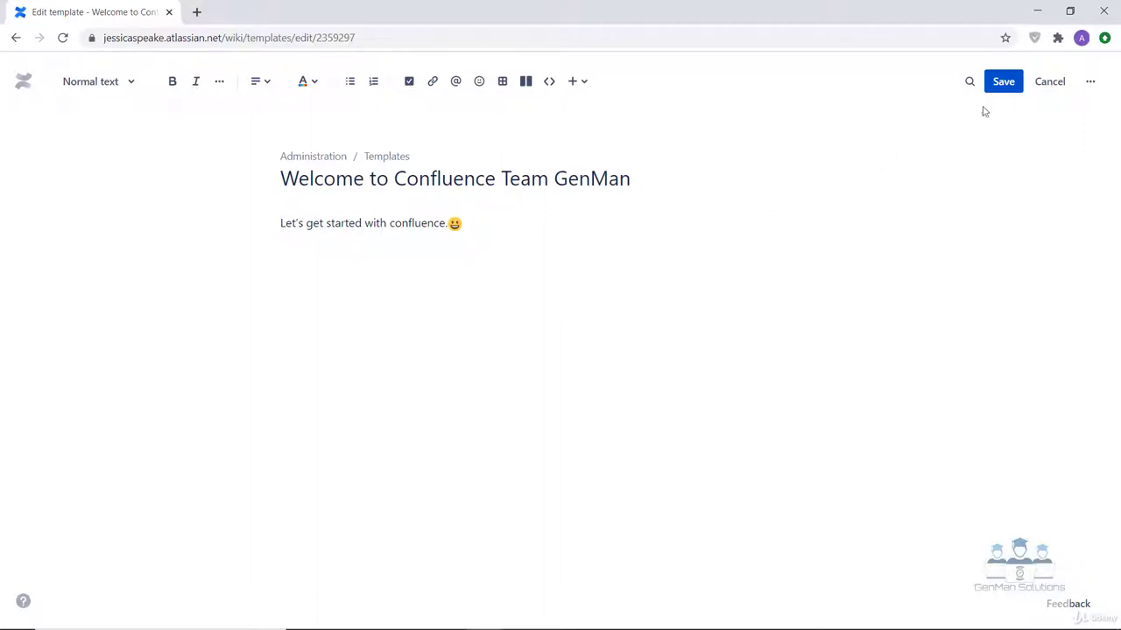
{"action": "left_click", "coordinate": [1002, 81]}
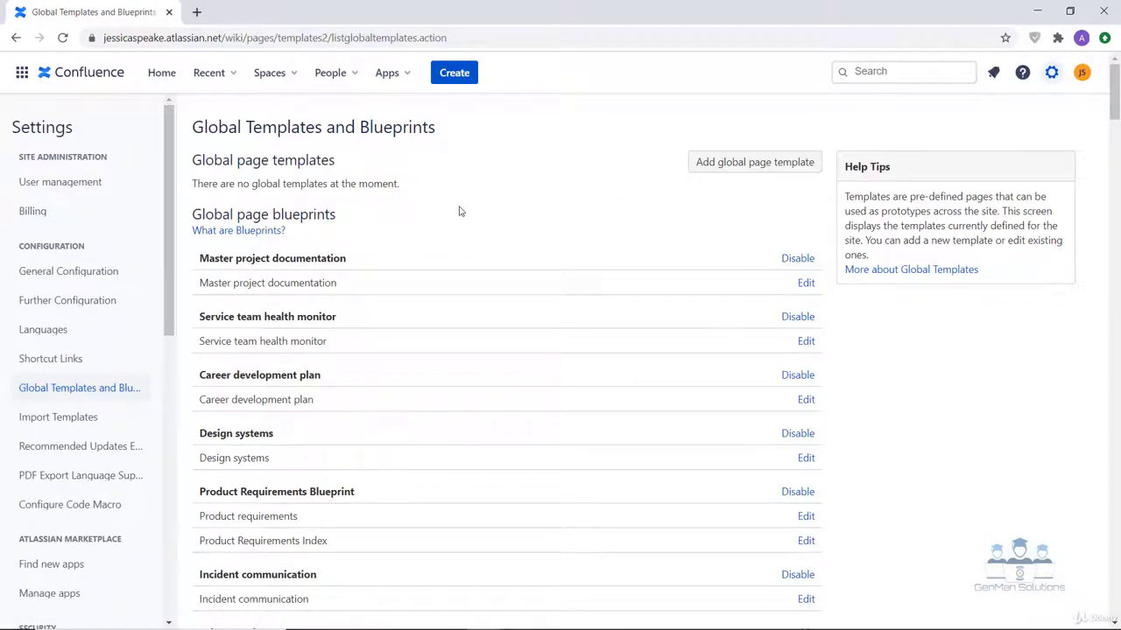
Return to the home page and reload it to check the updated announcement
{"action": "left_click", "coordinate": [163, 75]}
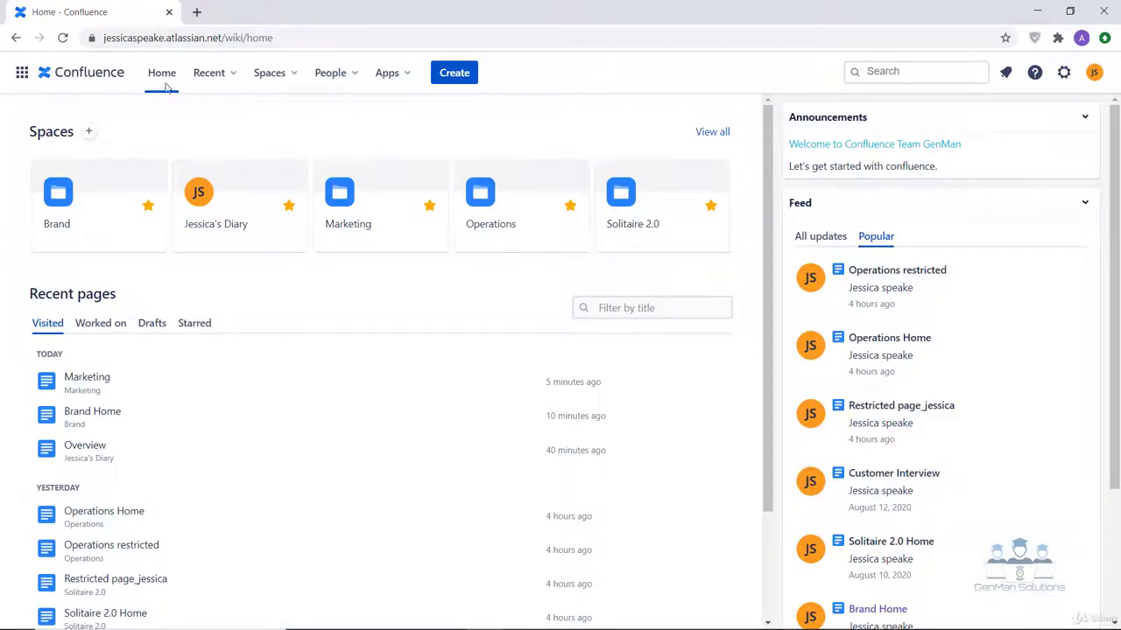
{"action": "left_click", "coordinate": [63, 37]}
{"action": "left_click", "coordinate": [63, 38]}
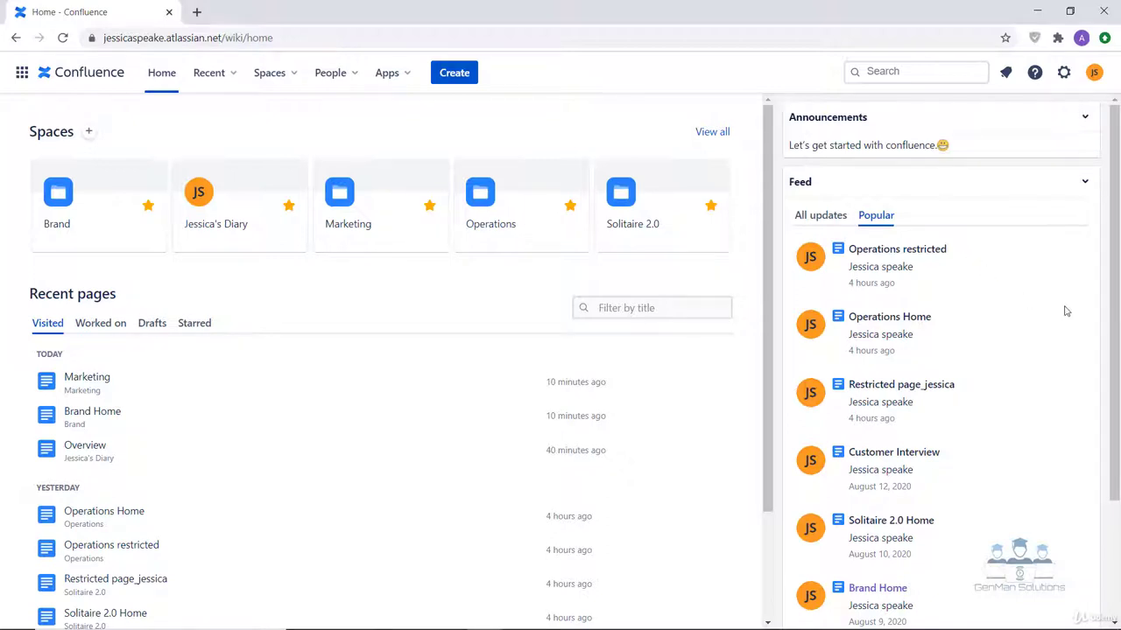
Compare the popular items with all updates in the home page feed, leaving all updates shown
{"action": "scroll", "coordinate": [1066, 311], "scroll_direction": "down", "scroll_amount": 1}
{"action": "scroll", "coordinate": [1066, 312], "scroll_direction": "up", "scroll_amount": 1}
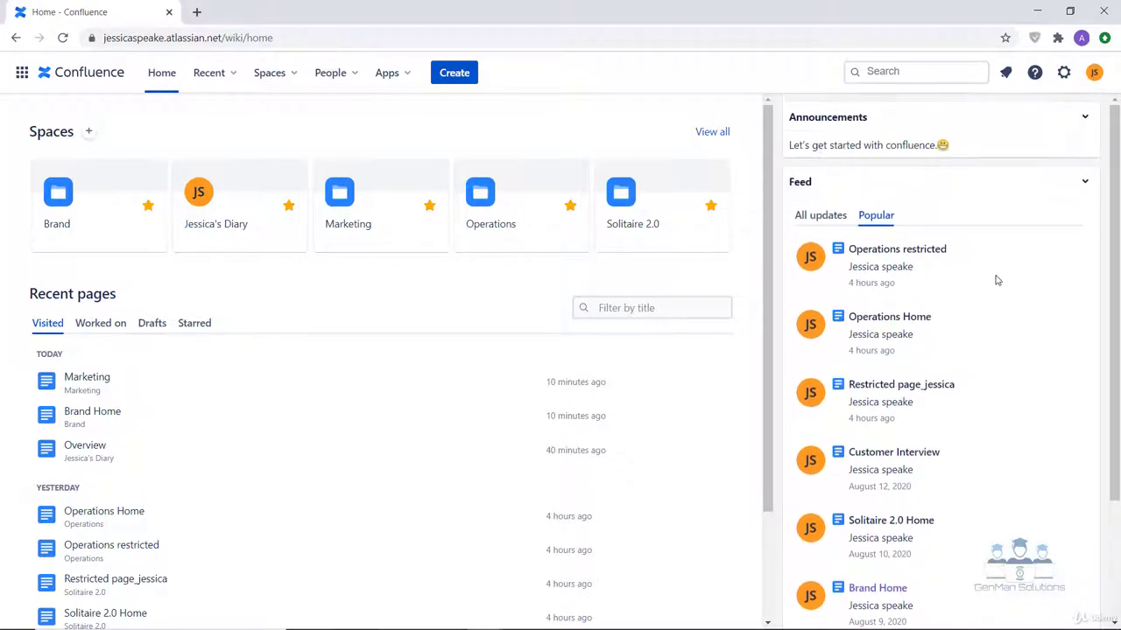
{"action": "left_click", "coordinate": [818, 217]}
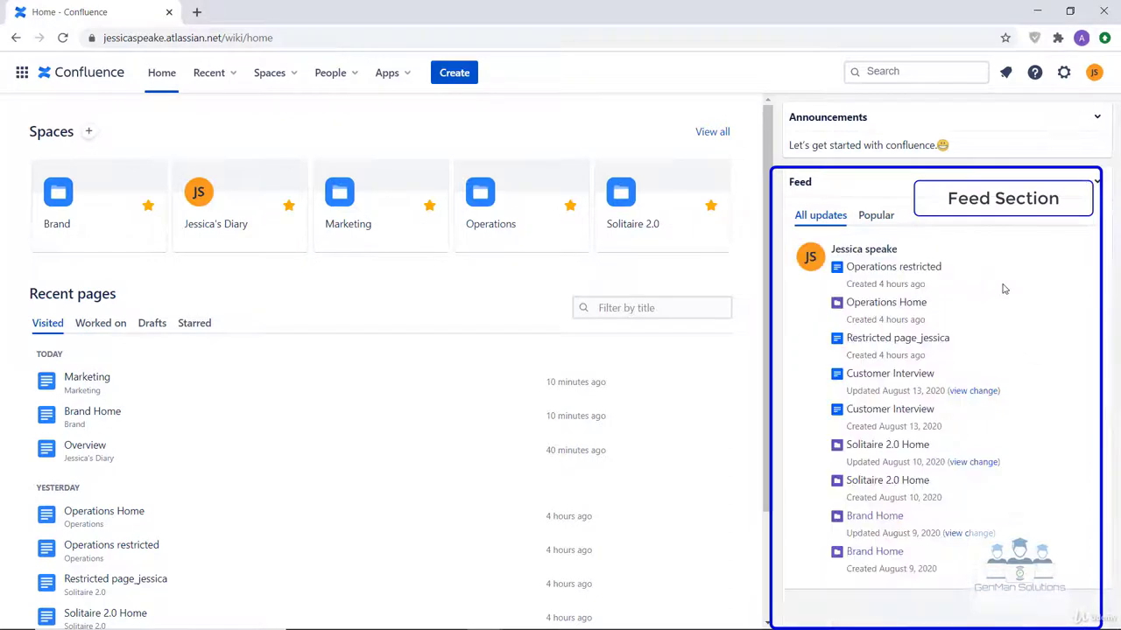
{"action": "left_click", "coordinate": [878, 217]}
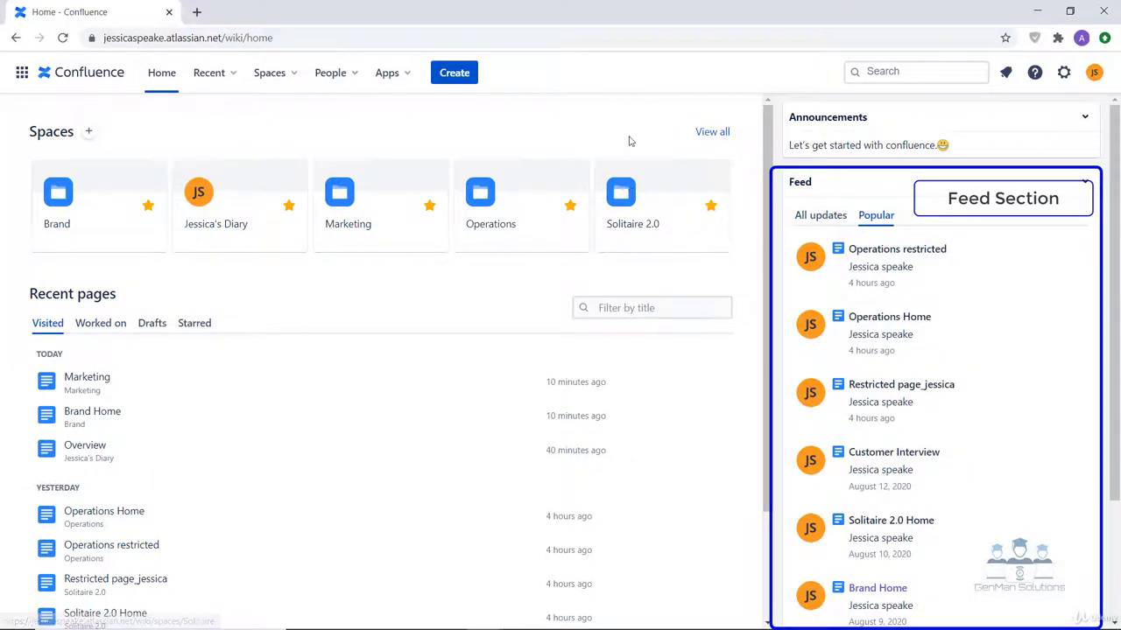
{"action": "left_click", "coordinate": [832, 219]}
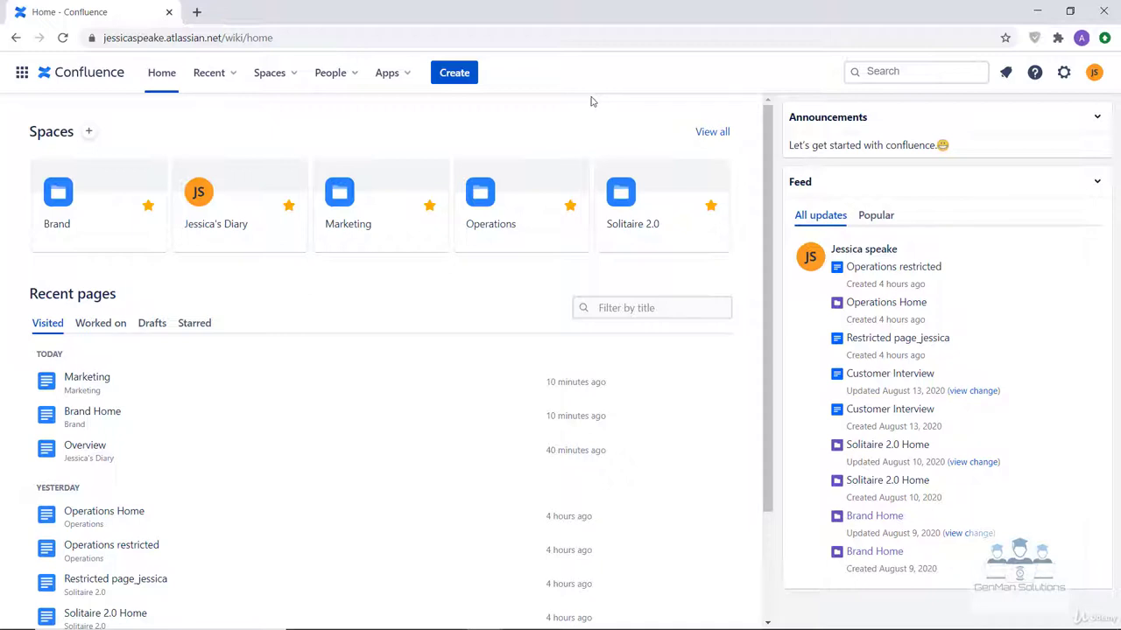
Unstar the Marketing and Operations spaces in the My Spaces list of the Space Directory
{"action": "left_click", "coordinate": [287, 81]}
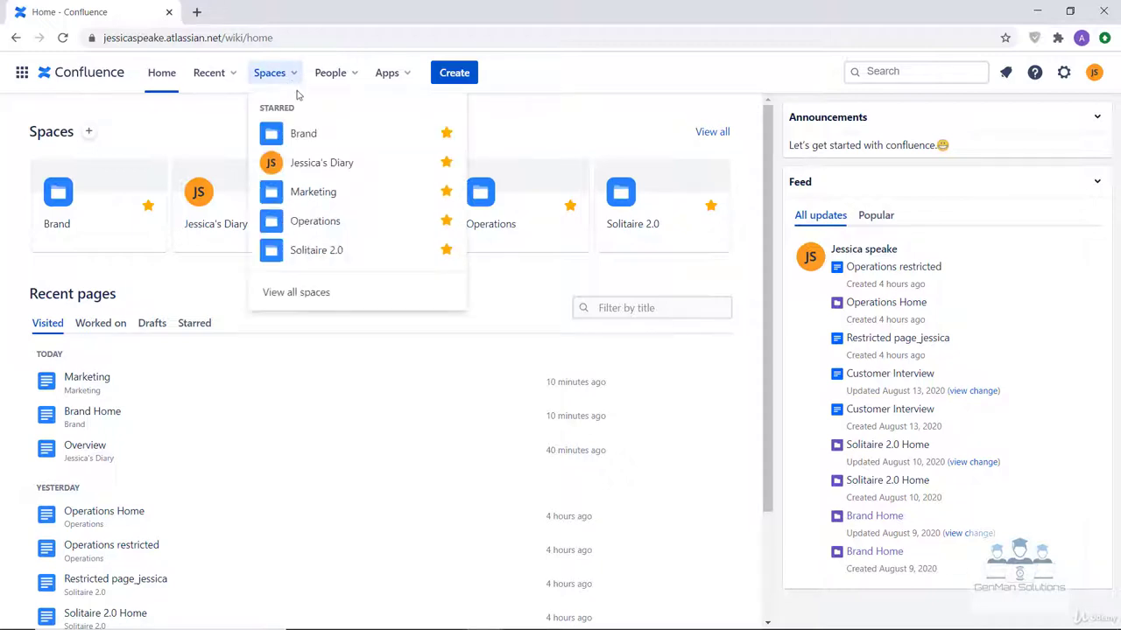
{"action": "left_click", "coordinate": [312, 298]}
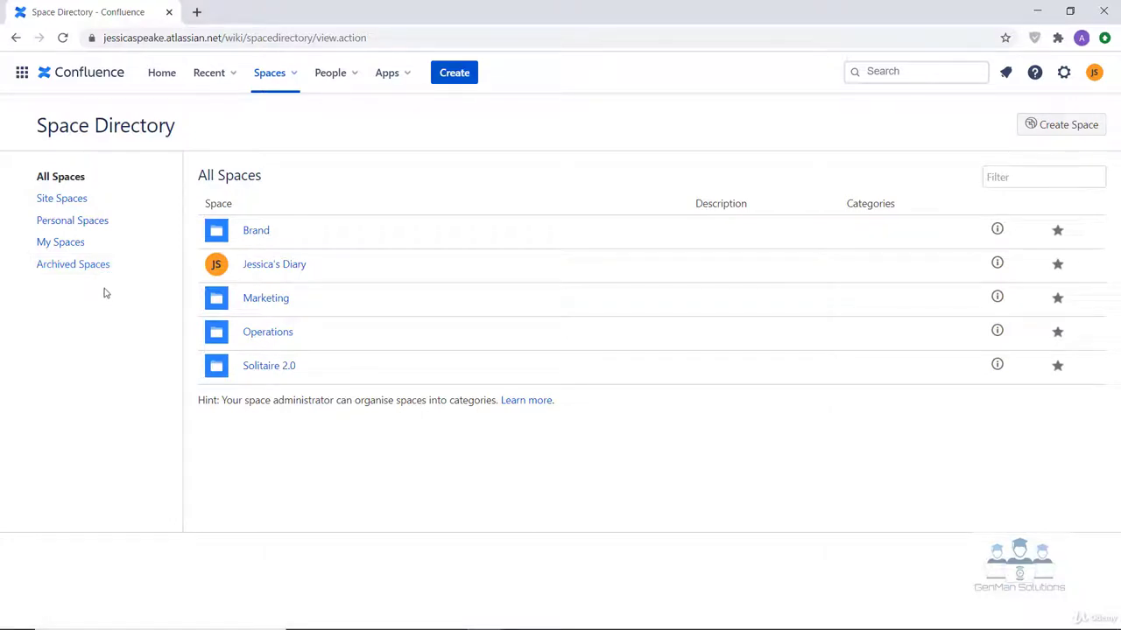
{"action": "left_click", "coordinate": [72, 246]}
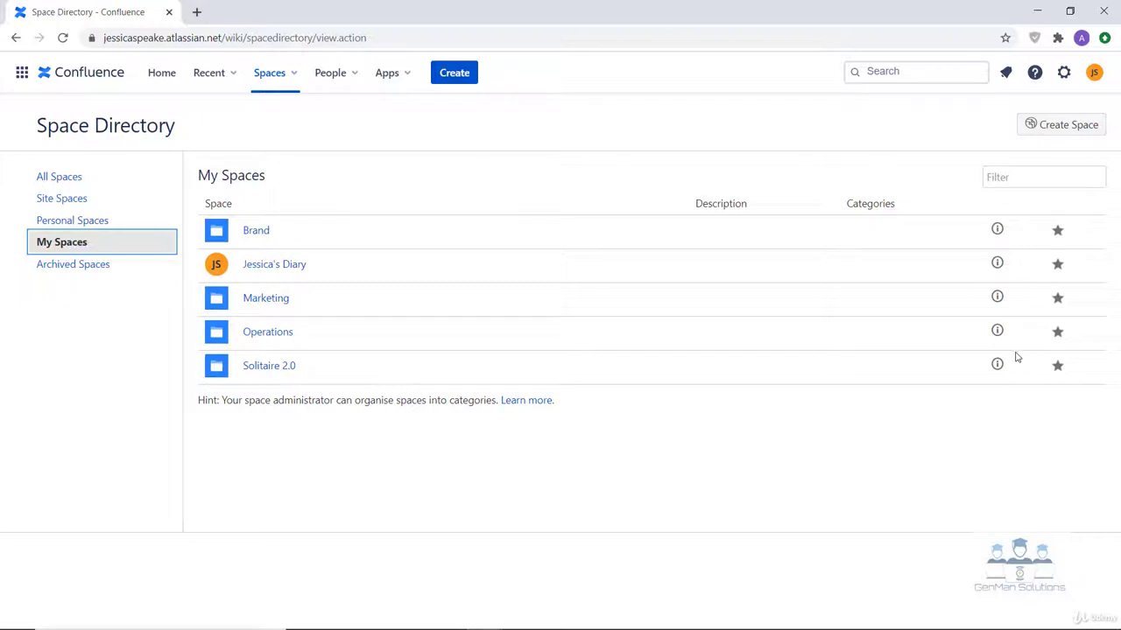
{"action": "left_click", "coordinate": [1057, 299]}
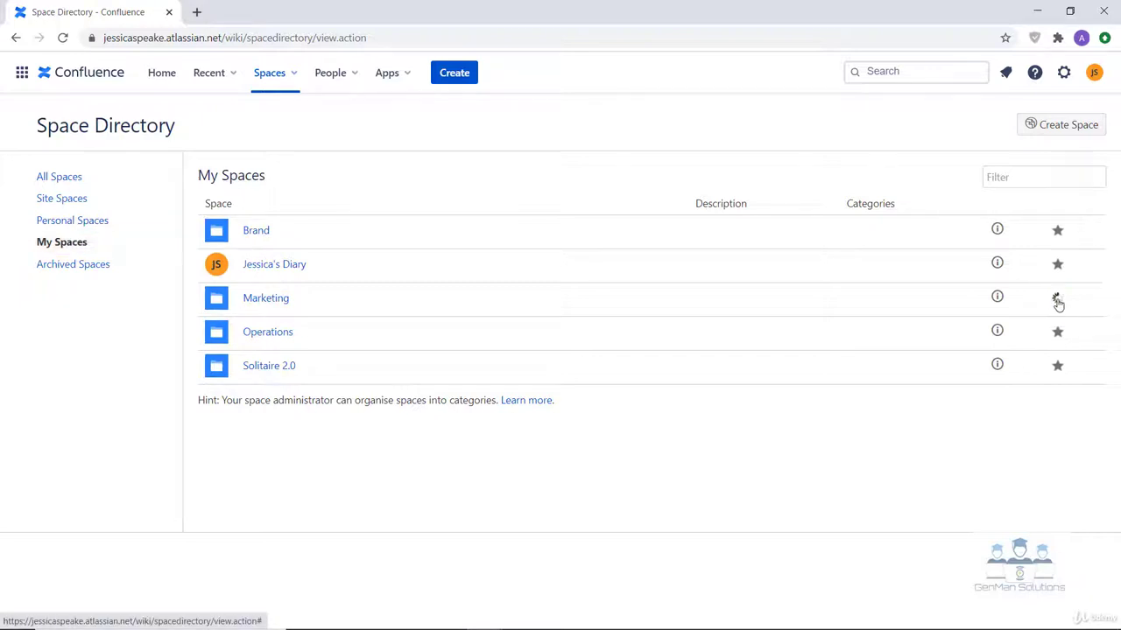
{"action": "left_click", "coordinate": [1056, 331]}
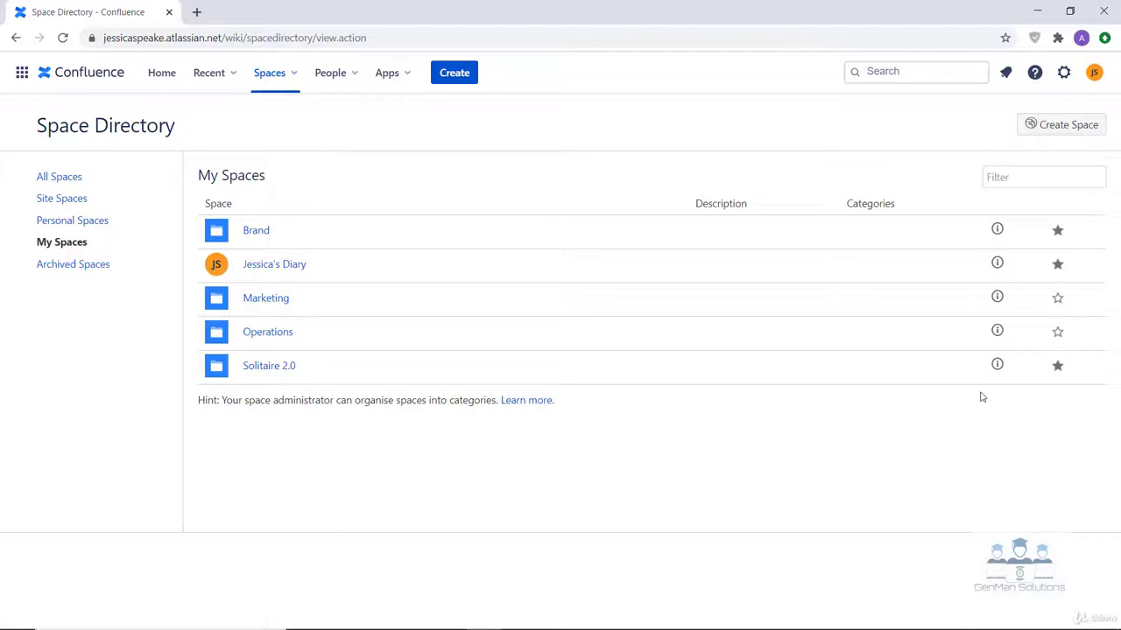
Reload the Space Directory, star the Marketing and Operations spaces in All Spaces, and check the My Spaces list
{"action": "left_click", "coordinate": [62, 40]}
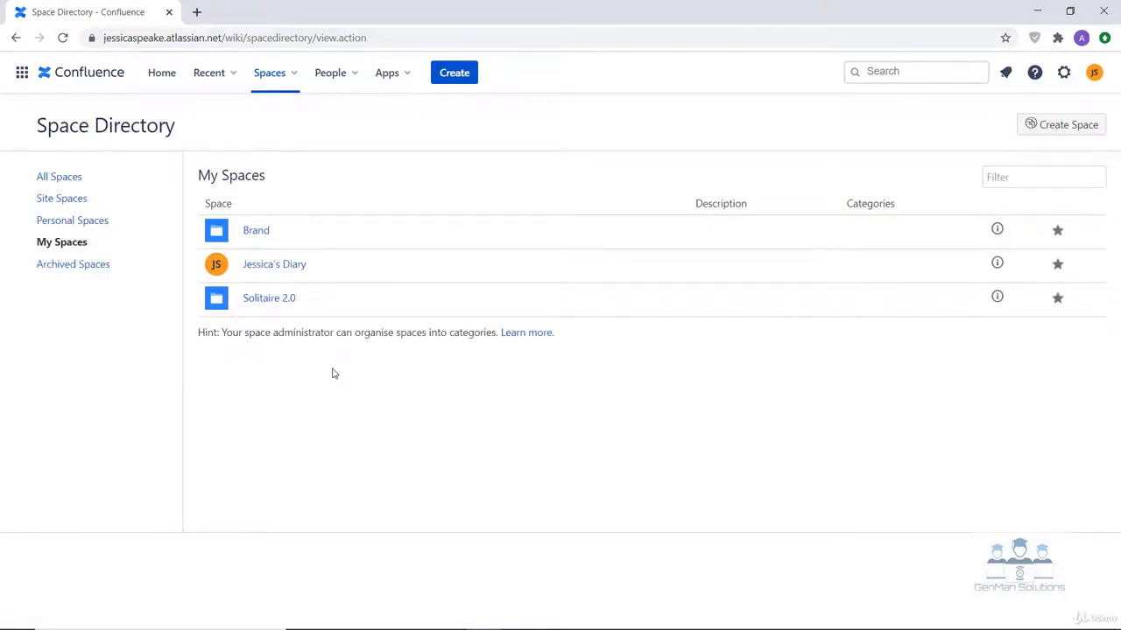
{"action": "left_click", "coordinate": [59, 184]}
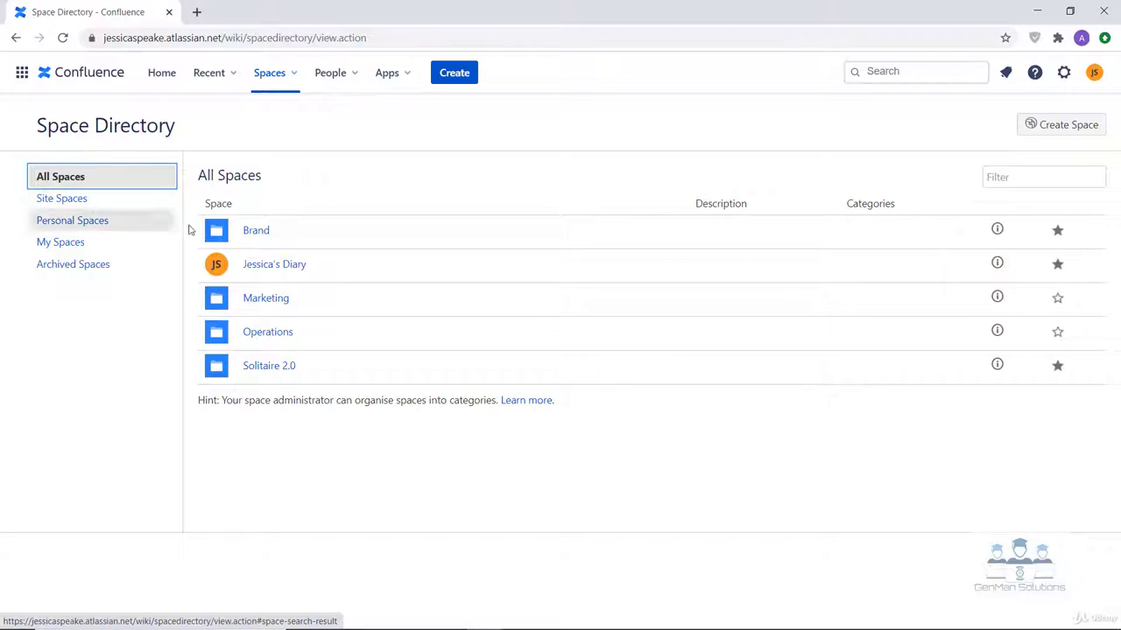
{"action": "left_click", "coordinate": [1057, 302]}
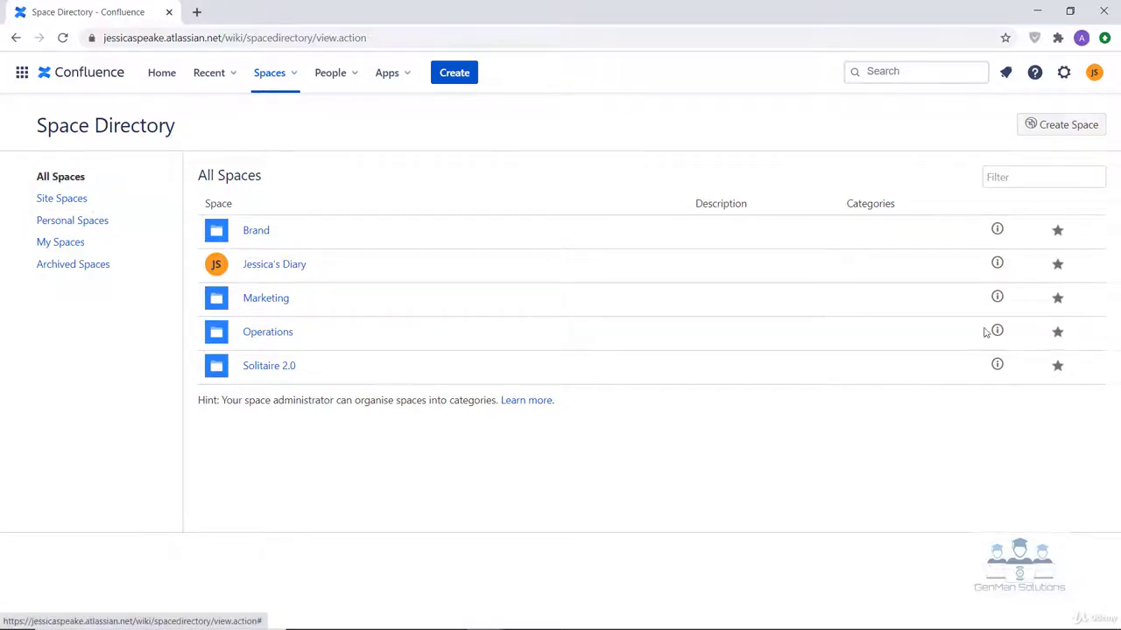
{"action": "left_click", "coordinate": [71, 249]}
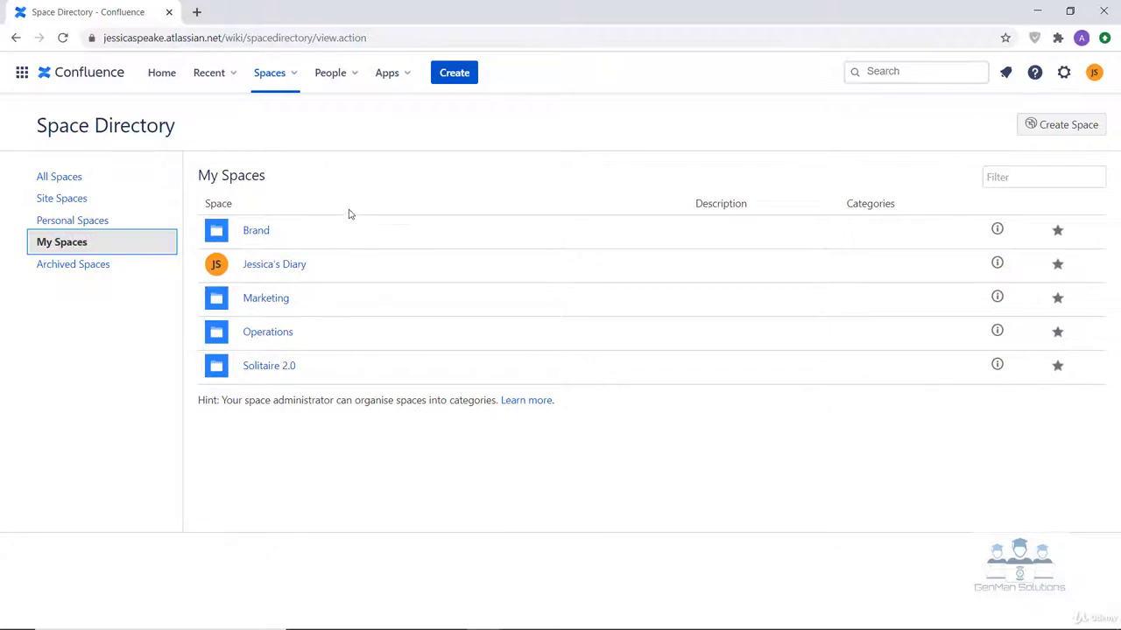
Filter the All Spaces list in the Space Directory by "marketing"
{"action": "left_click", "coordinate": [92, 185]}
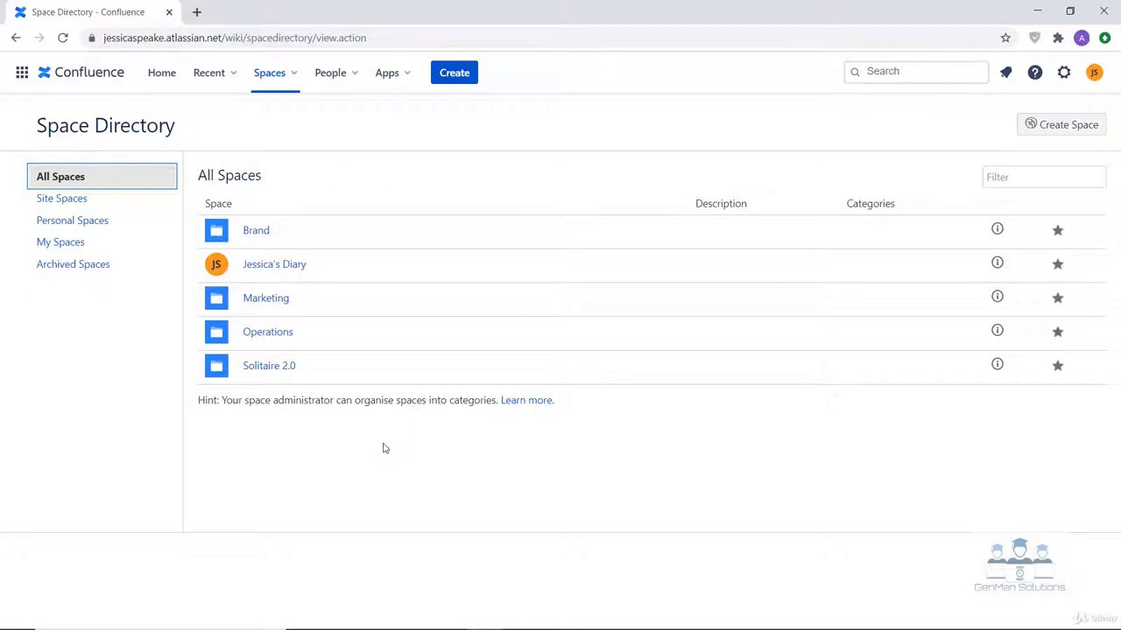
{"action": "left_click", "coordinate": [1028, 179]}
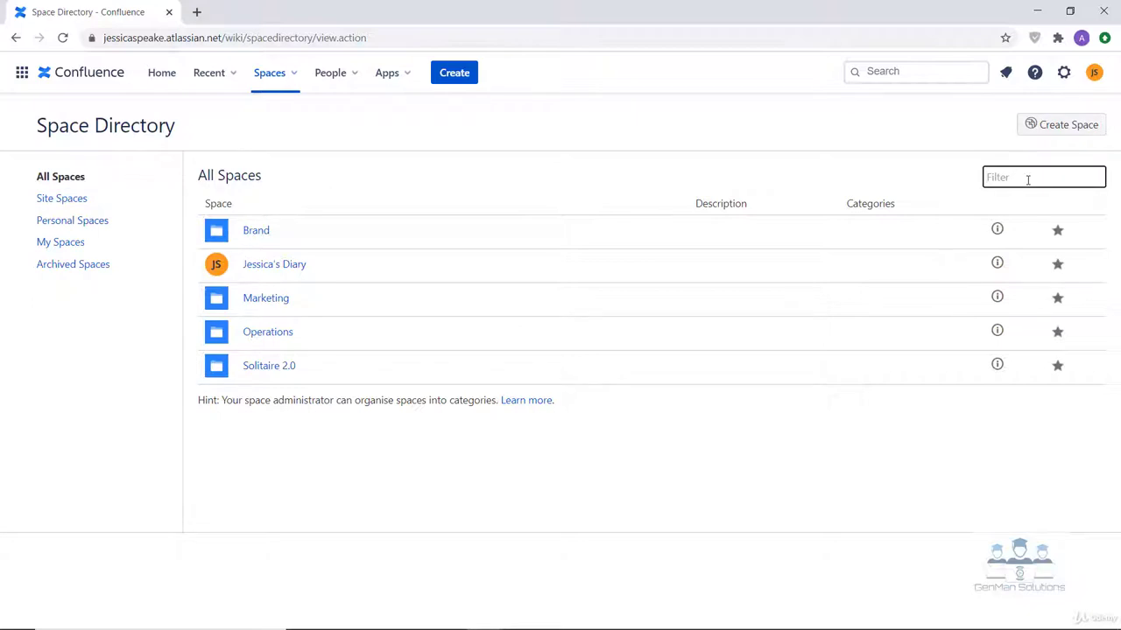
{"action": "type", "text": "marketing"}
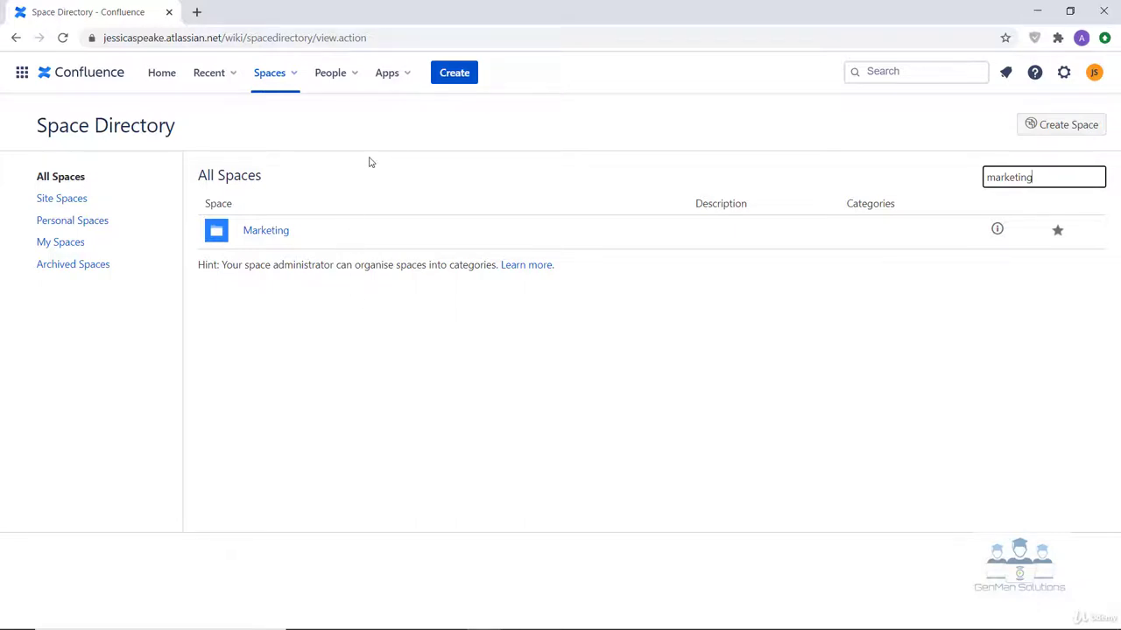
Search the people and teams directory for a colleague by name and open the second suggested person's profile
{"action": "left_click", "coordinate": [350, 77]}
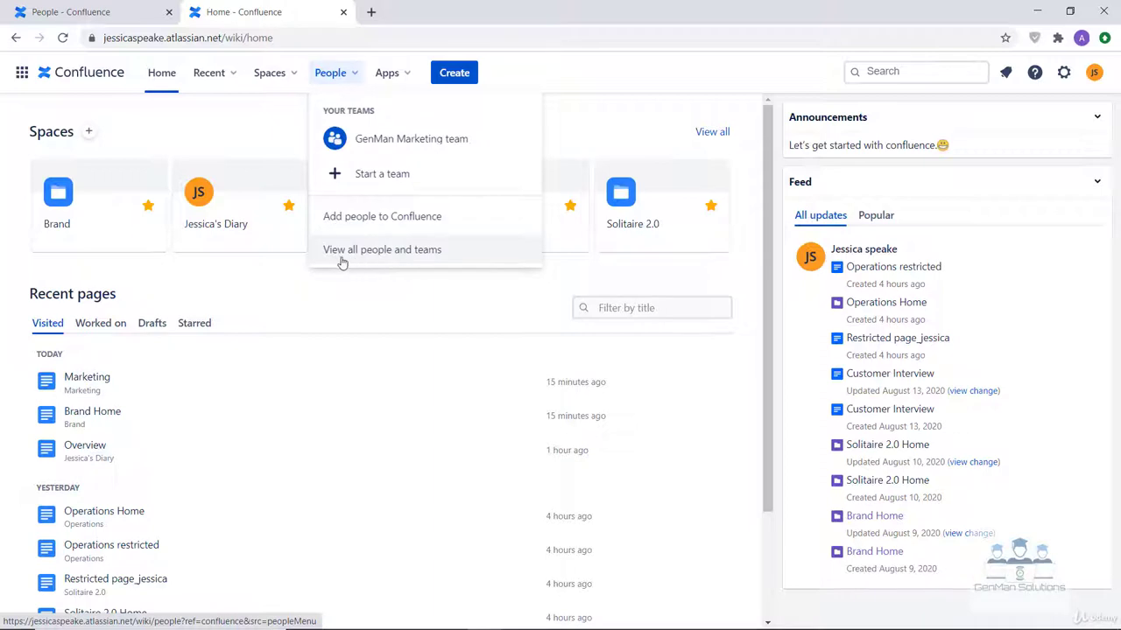
{"action": "left_click", "coordinate": [462, 254]}
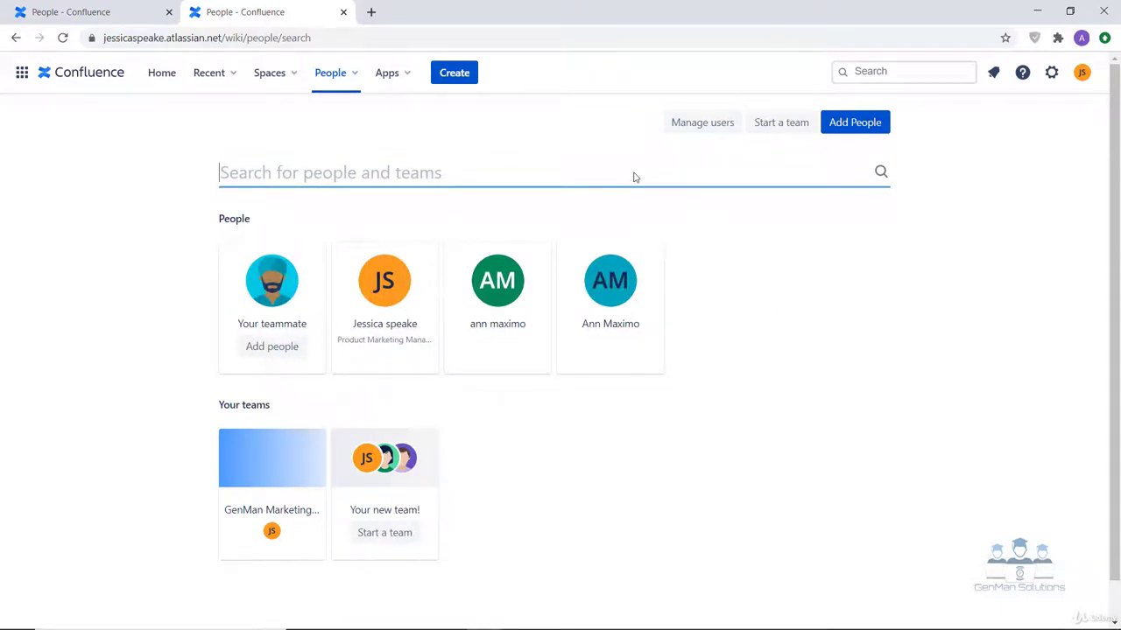
{"action": "type", "text": "ann"}
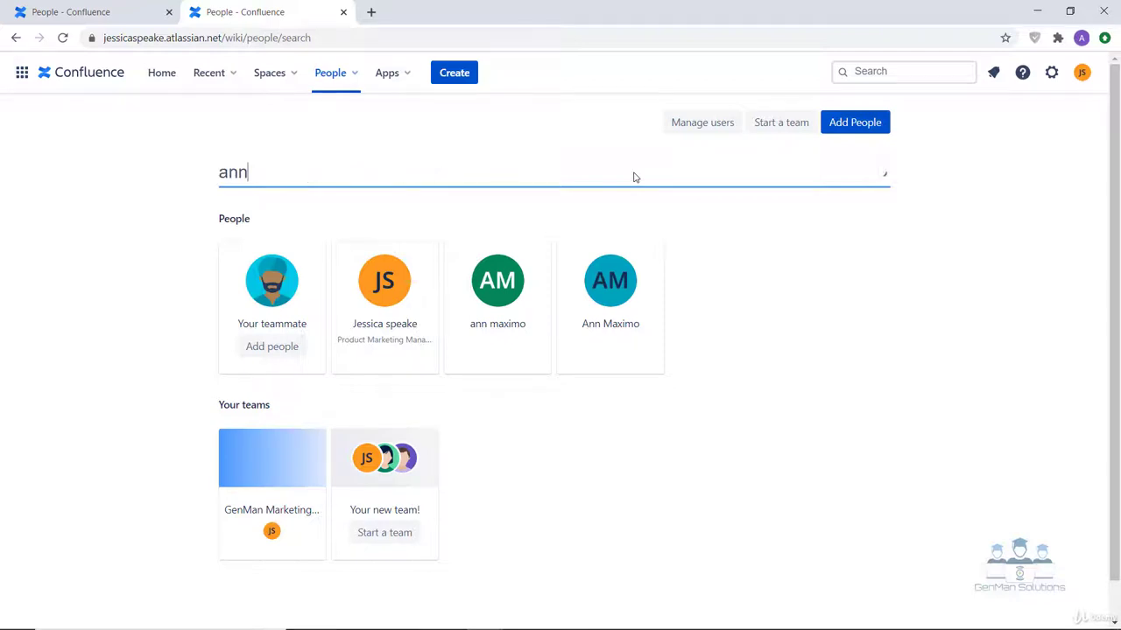
{"action": "type", "text": " ma"}
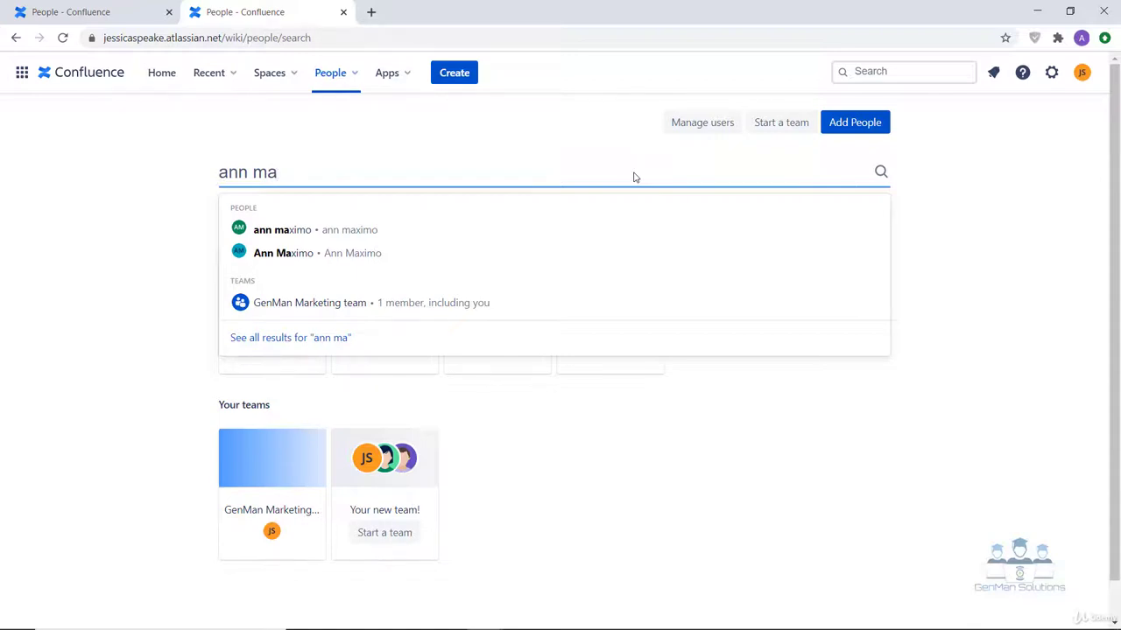
{"action": "key", "text": "Down"}
{"action": "key", "text": "Down"}
{"action": "key", "text": "Return"}
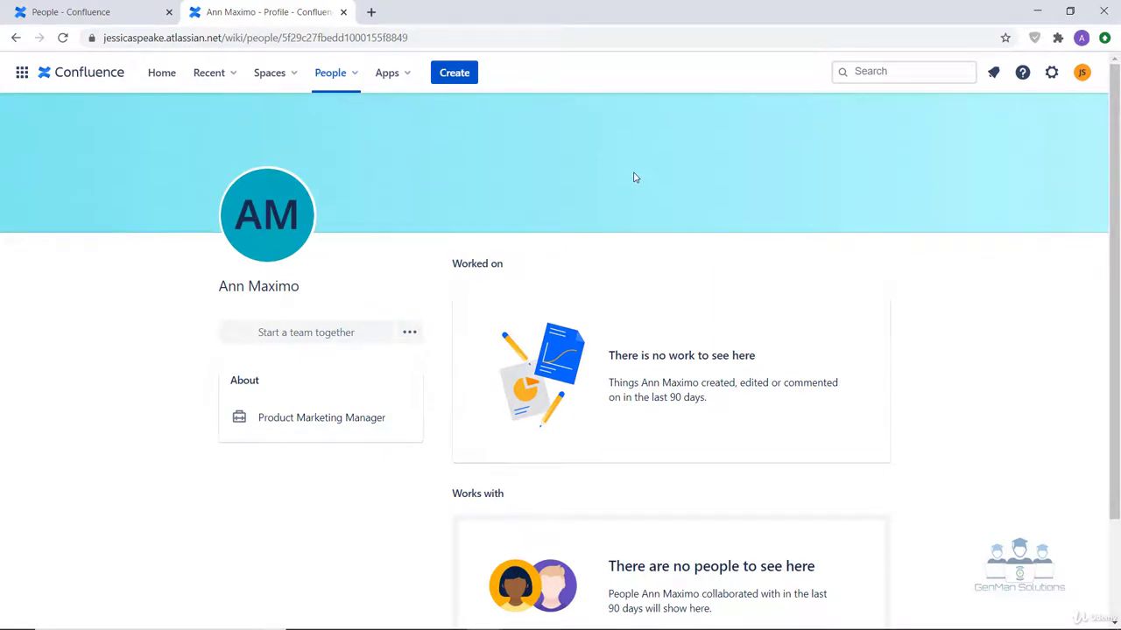
Return to the directory of all people and teams and review the available people and team options
{"action": "left_click", "coordinate": [342, 83]}
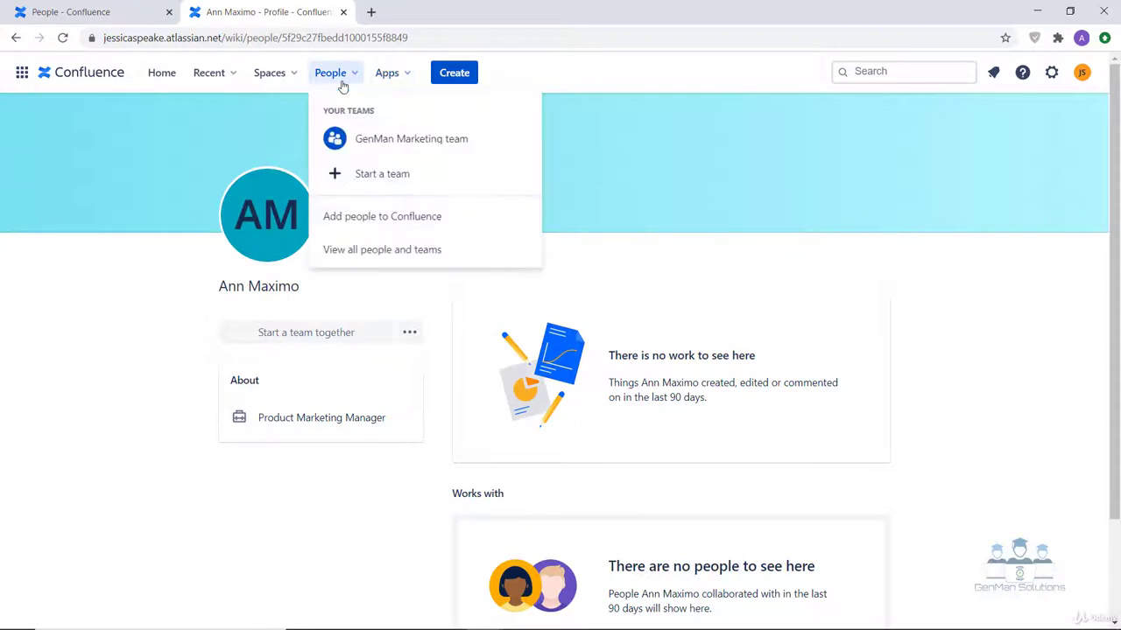
{"action": "left_click", "coordinate": [382, 254]}
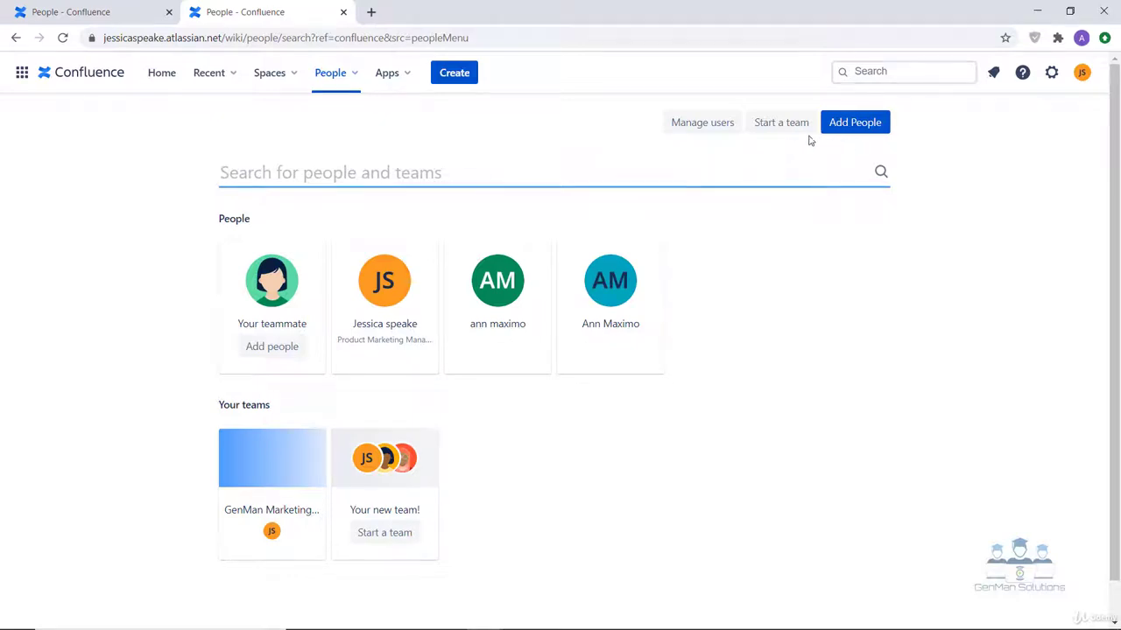
{"action": "left_click", "coordinate": [344, 81]}
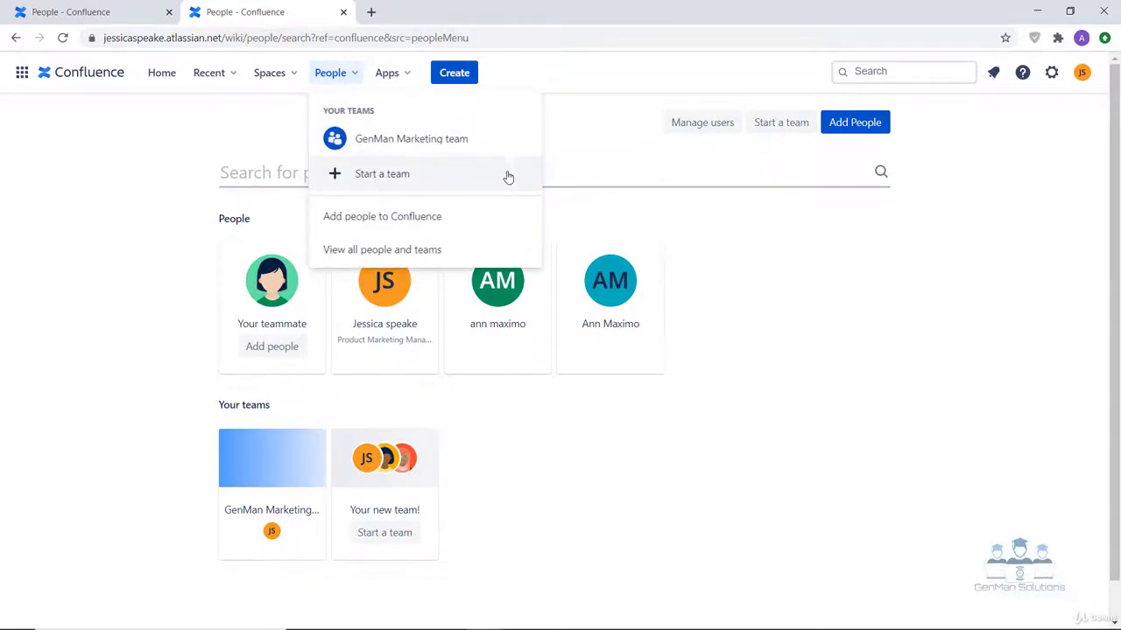
Start a new team named "test team", invite the first suggested colleague to it, and dismiss the welcome message
{"action": "left_click", "coordinate": [781, 129]}
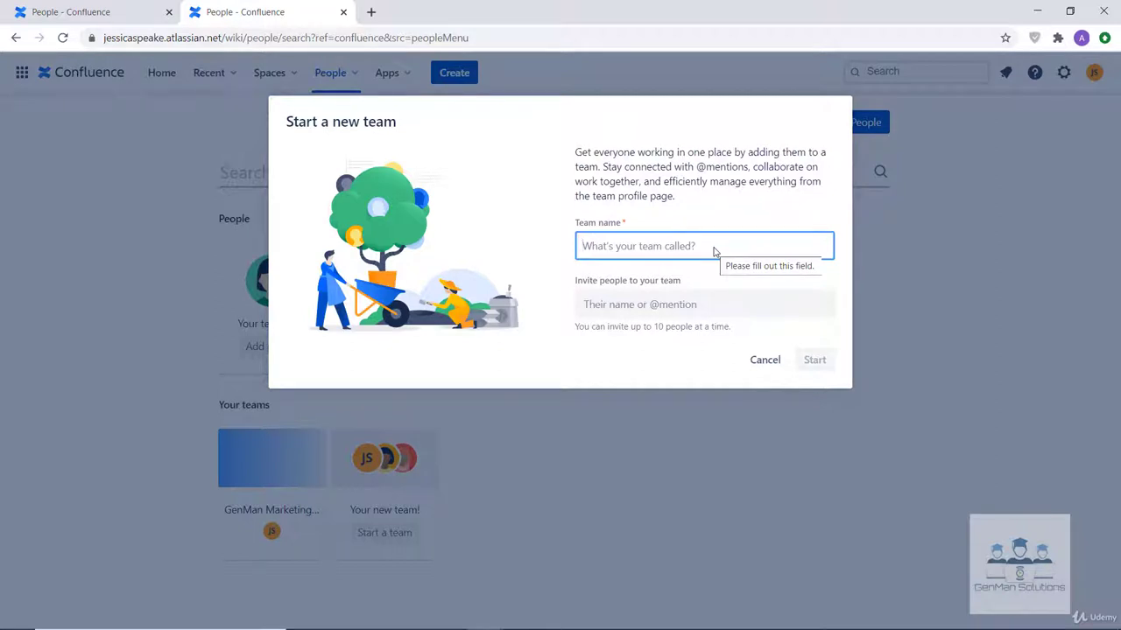
{"action": "type", "text": "test team"}
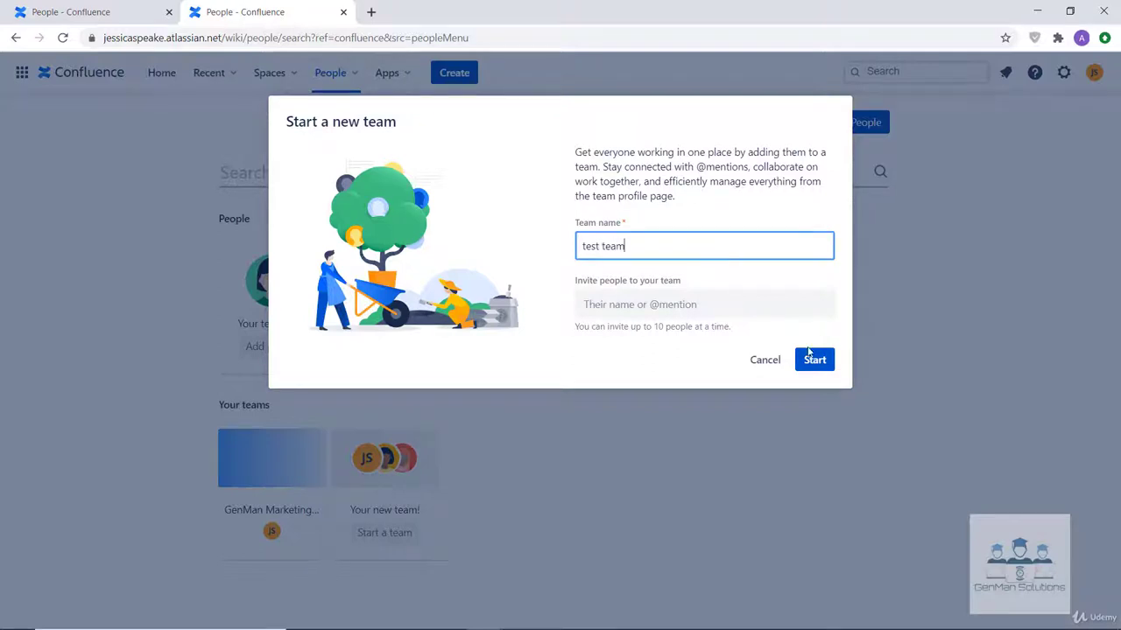
{"action": "left_click", "coordinate": [735, 304]}
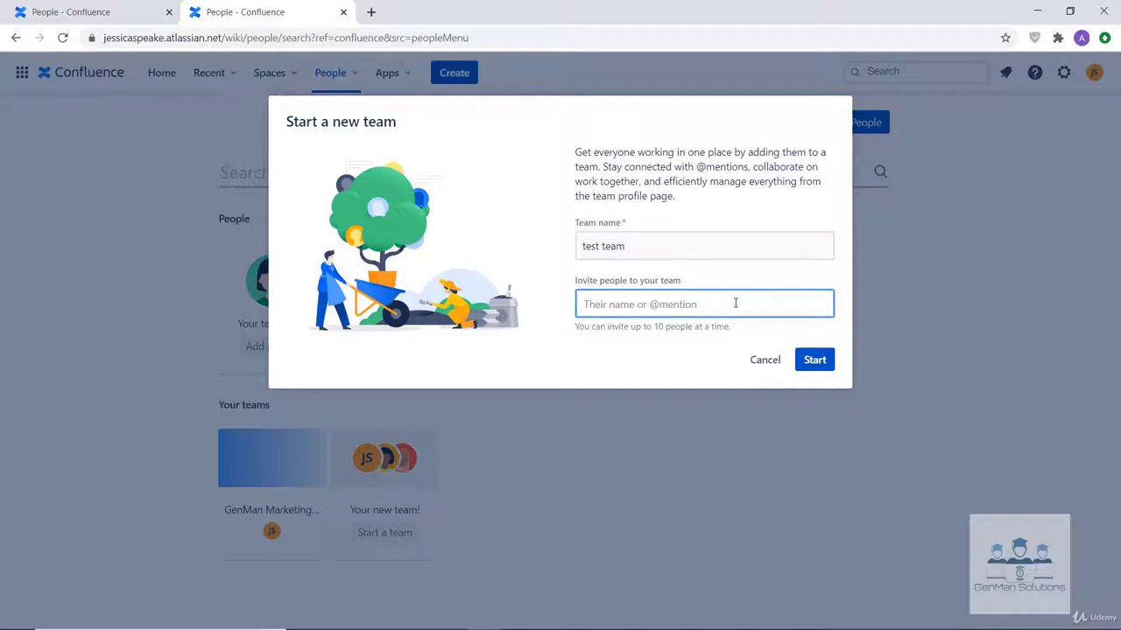
{"action": "type", "text": "ann"}
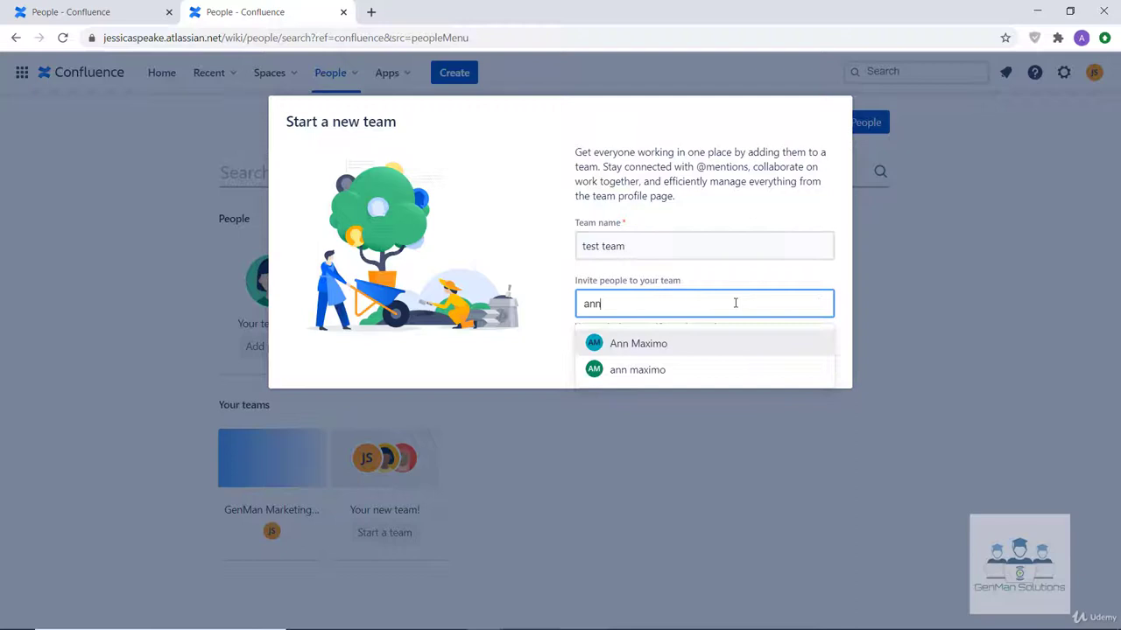
{"action": "key", "text": "Return"}
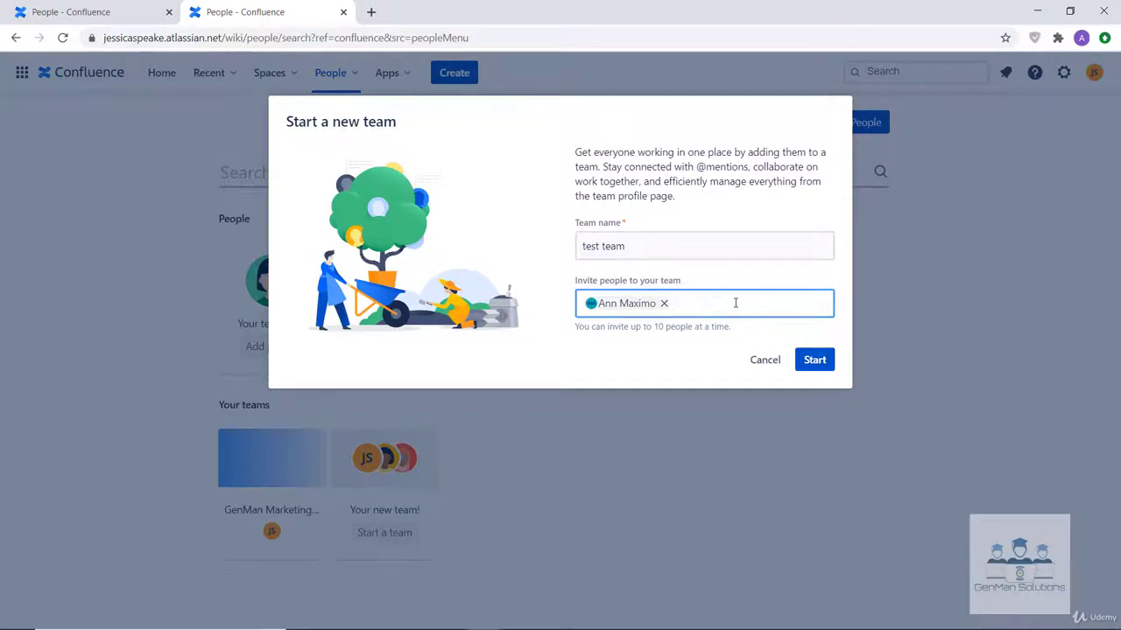
{"action": "left_click", "coordinate": [816, 360]}
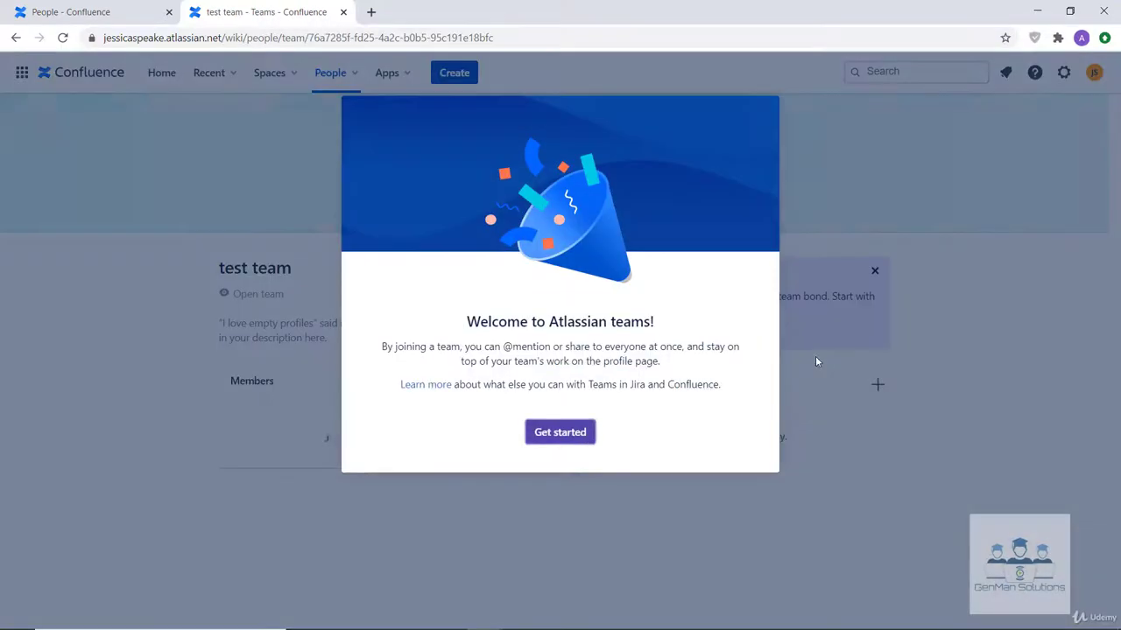
{"action": "left_click", "coordinate": [581, 433]}
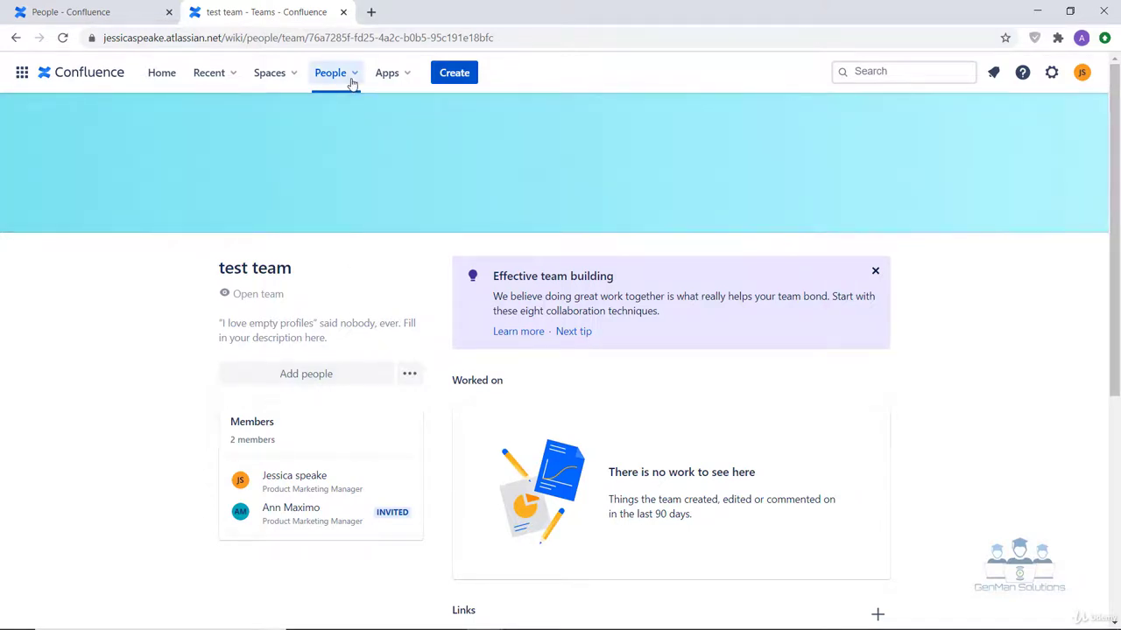
Examine the form for inviting people to Confluence by e-mail address and close it without sending an invitation
{"action": "left_click", "coordinate": [352, 79]}
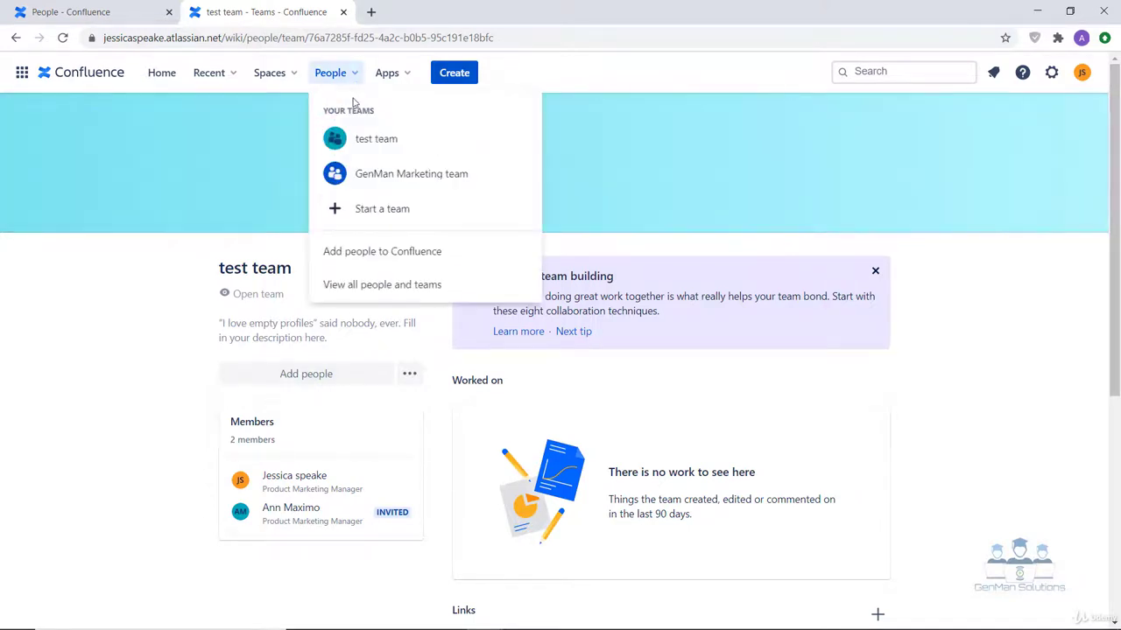
{"action": "left_click", "coordinate": [397, 260]}
{"action": "left_click", "coordinate": [516, 210]}
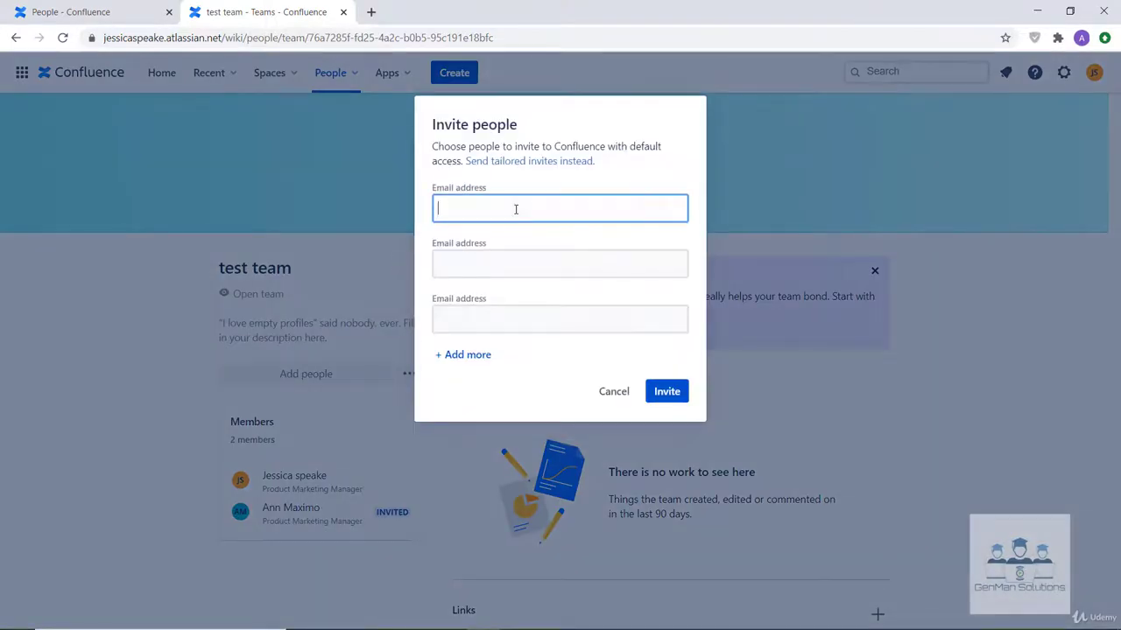
{"action": "left_click", "coordinate": [614, 391]}
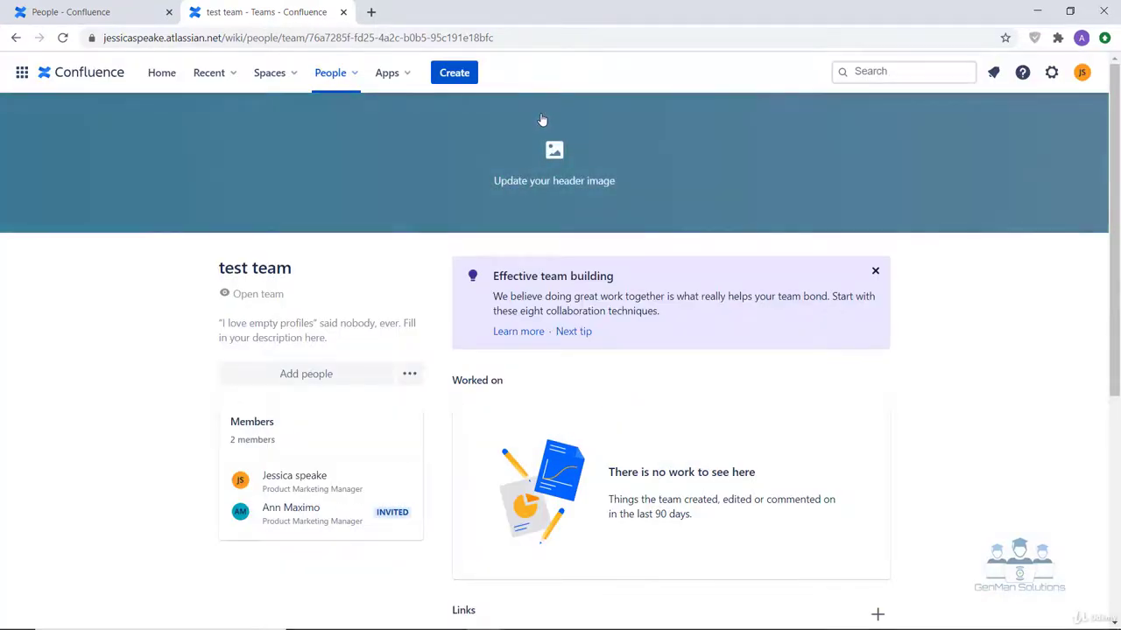
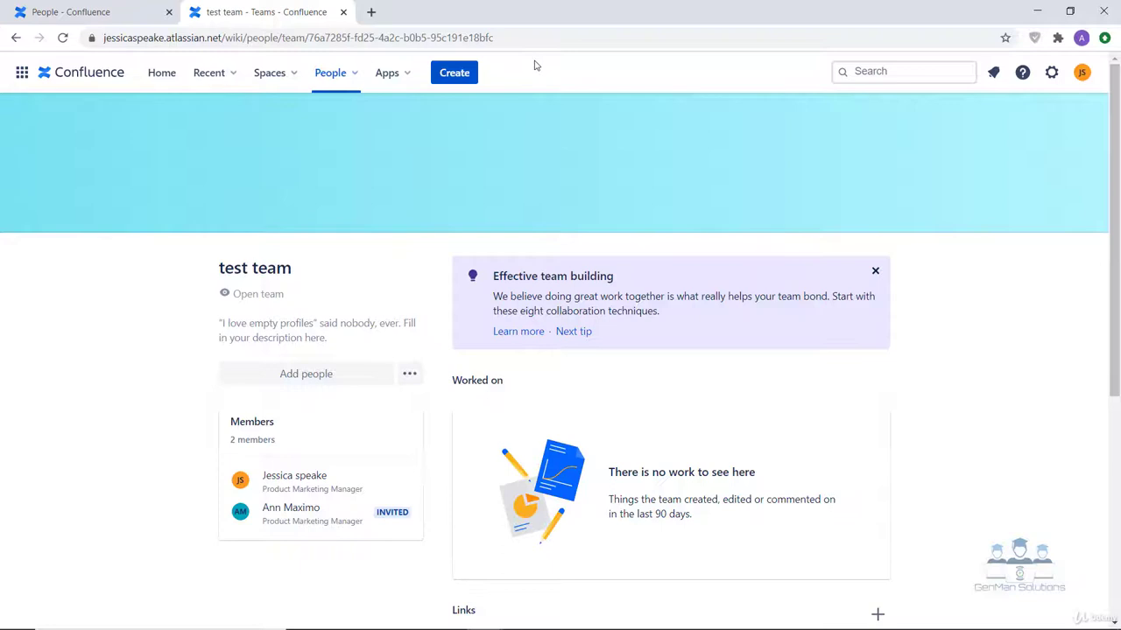
Open app management and browse the marketplace apps and integrations available for Confluence
{"action": "left_click", "coordinate": [401, 80]}
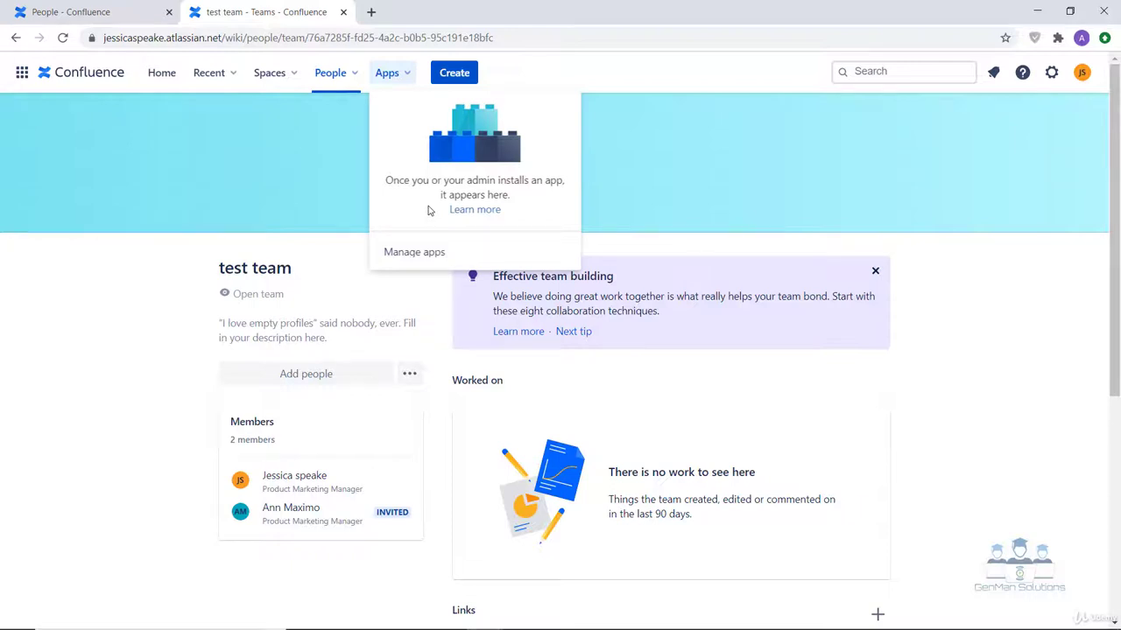
{"action": "left_click", "coordinate": [425, 252]}
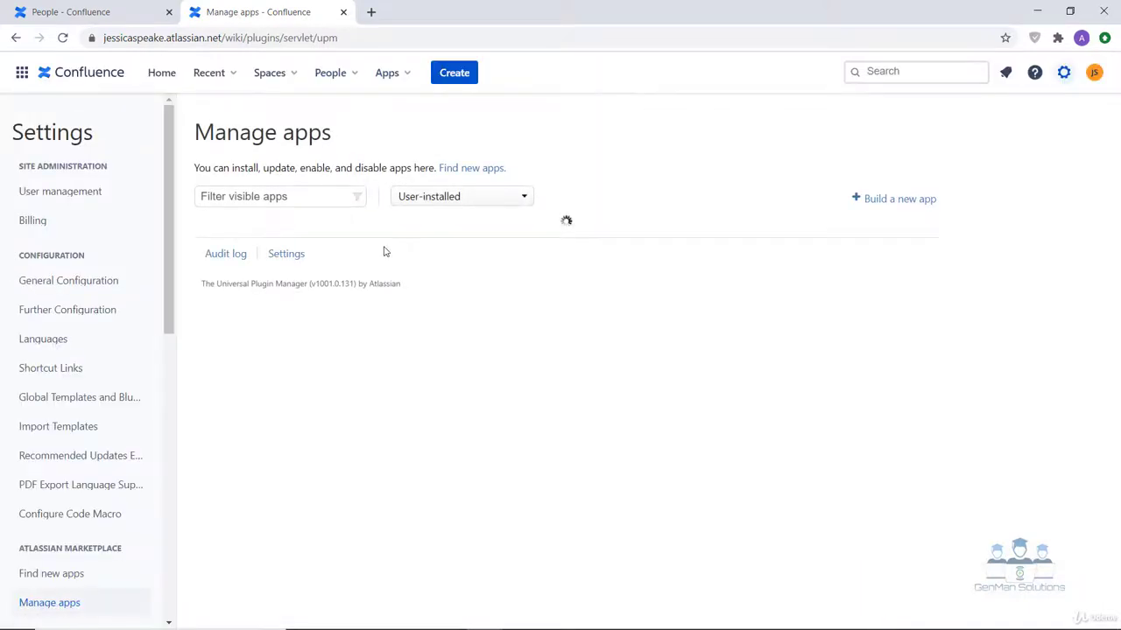
{"action": "scroll", "coordinate": [82, 508], "scroll_direction": "down", "scroll_amount": 1}
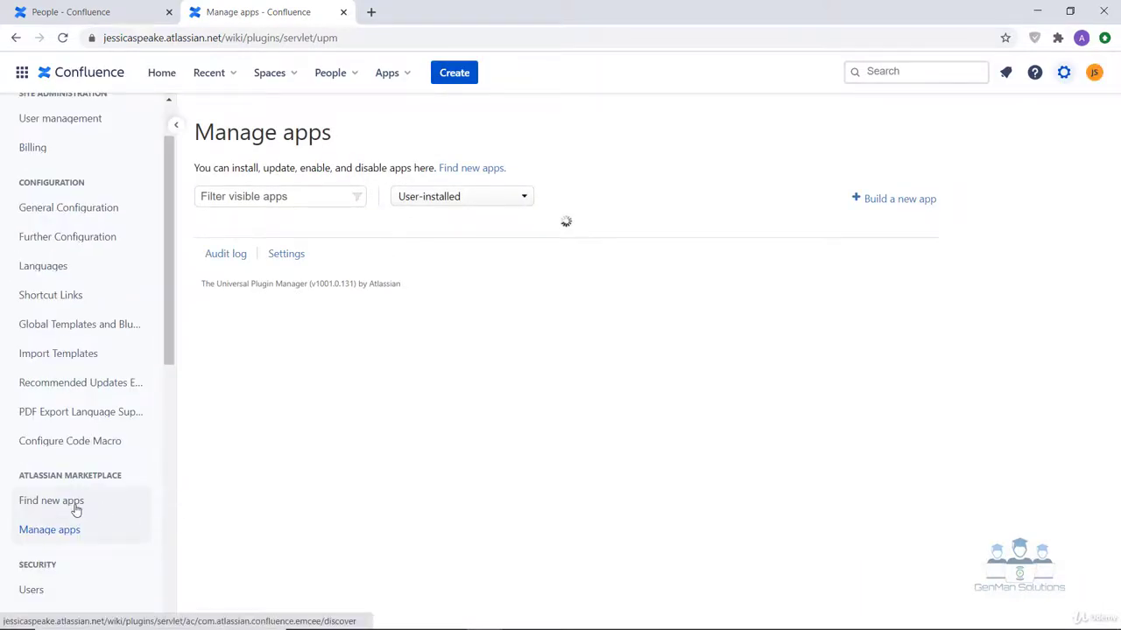
{"action": "left_click", "coordinate": [75, 506]}
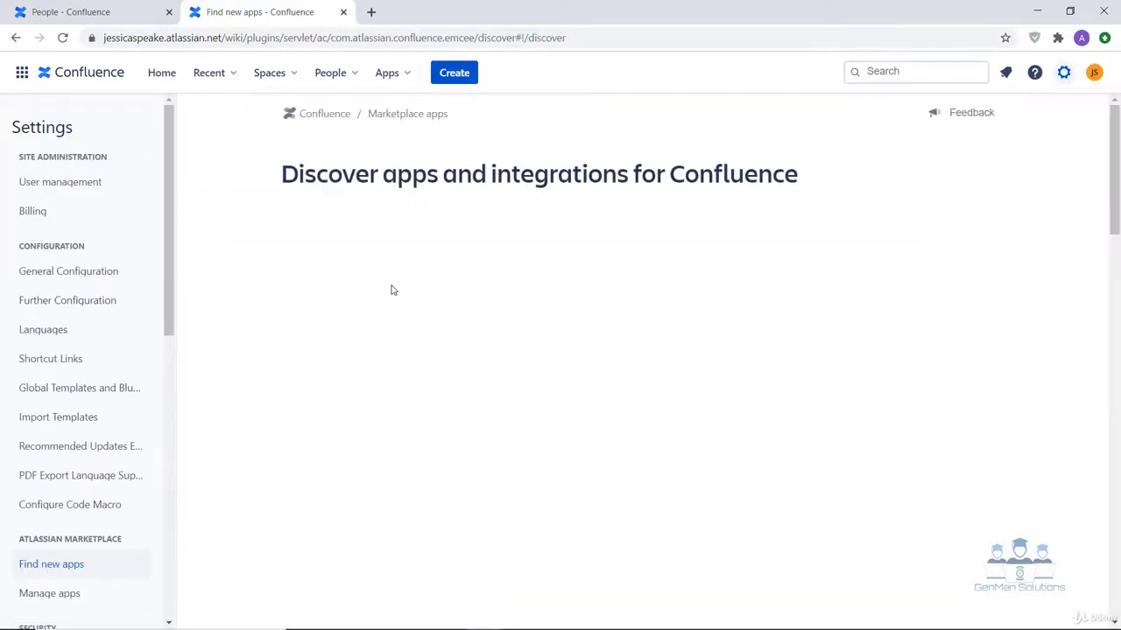
{"action": "scroll", "coordinate": [472, 368], "scroll_direction": "down", "scroll_amount": 1}
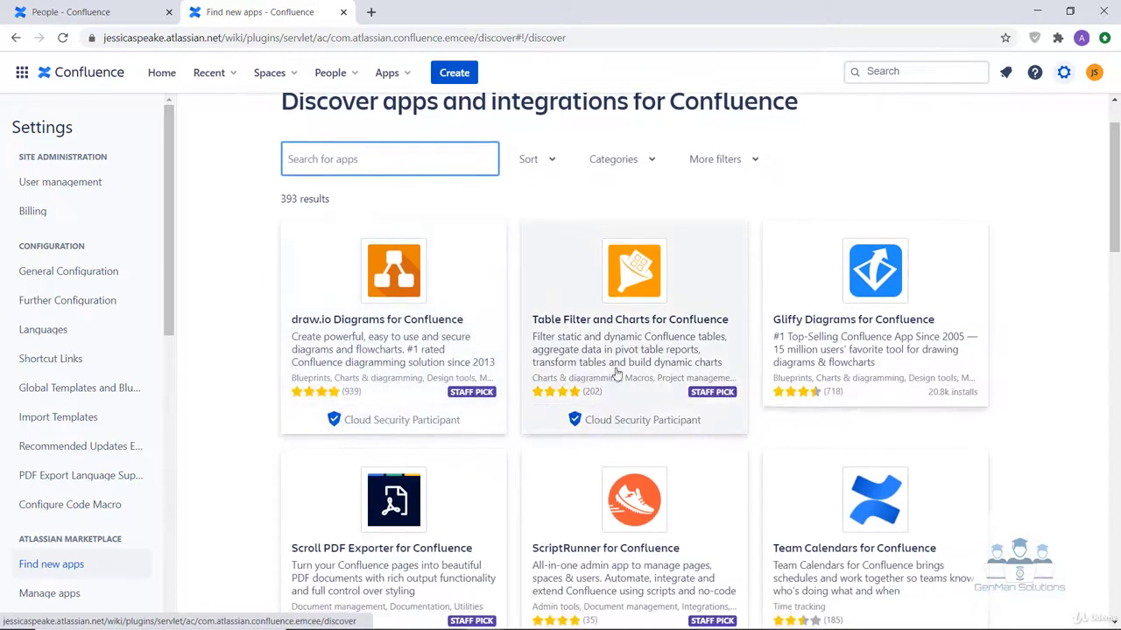
{"action": "scroll", "coordinate": [578, 342], "scroll_direction": "up", "scroll_amount": 1}
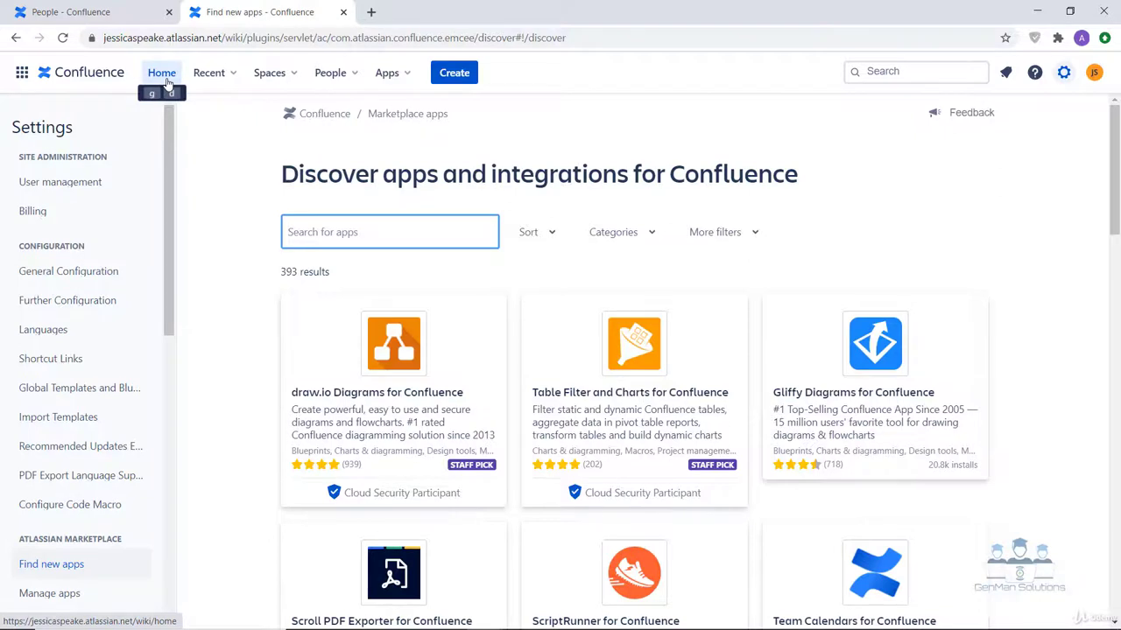
Review the content creation dialog's templates and list of available spaces, and close it without creating anything
{"action": "left_click", "coordinate": [458, 77]}
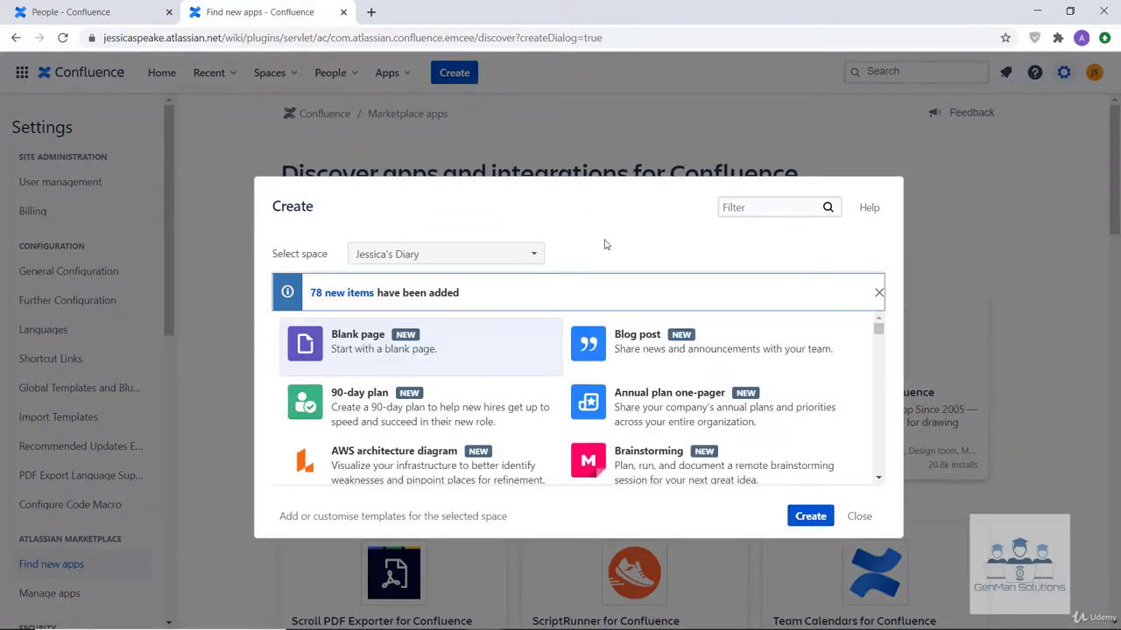
{"action": "scroll", "coordinate": [493, 353], "scroll_direction": "down", "scroll_amount": 5}
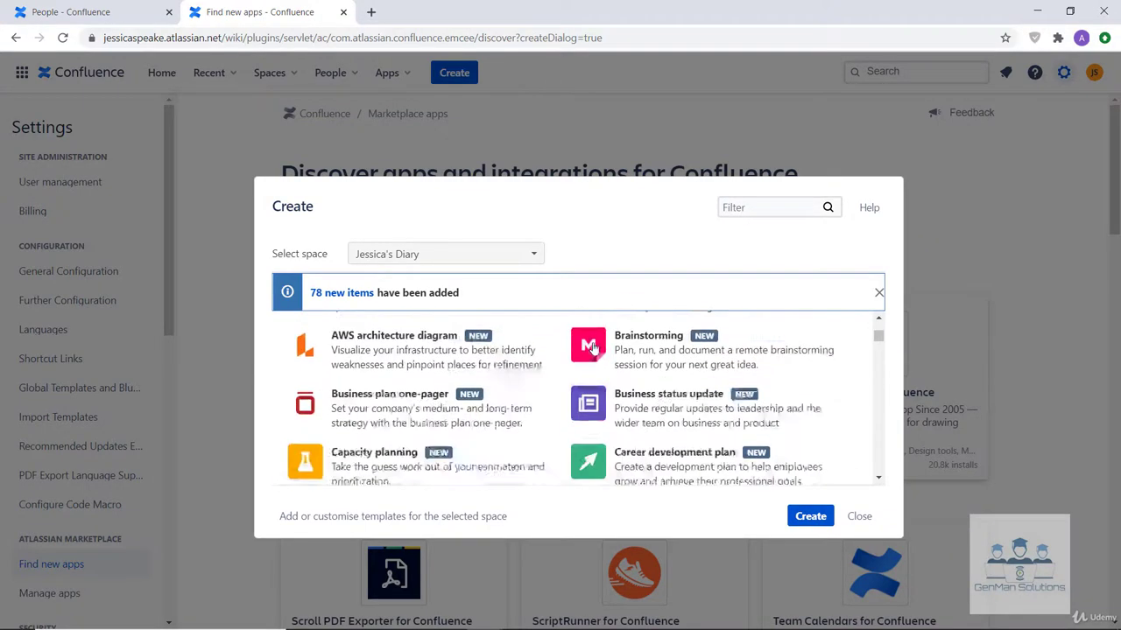
{"action": "left_click", "coordinate": [530, 254]}
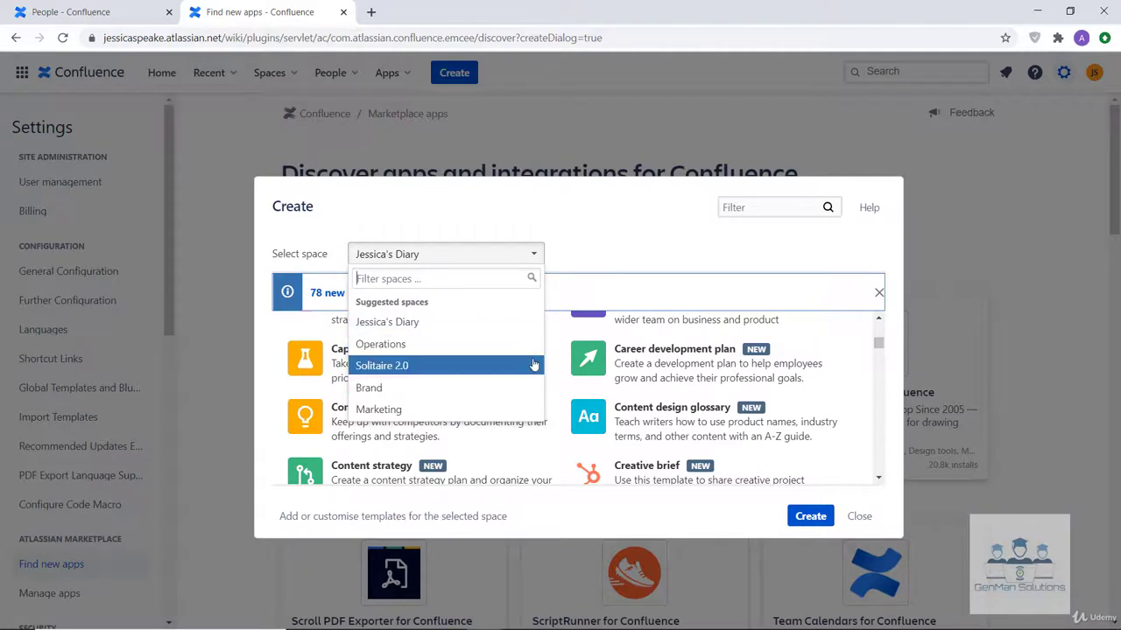
{"action": "left_click", "coordinate": [640, 233]}
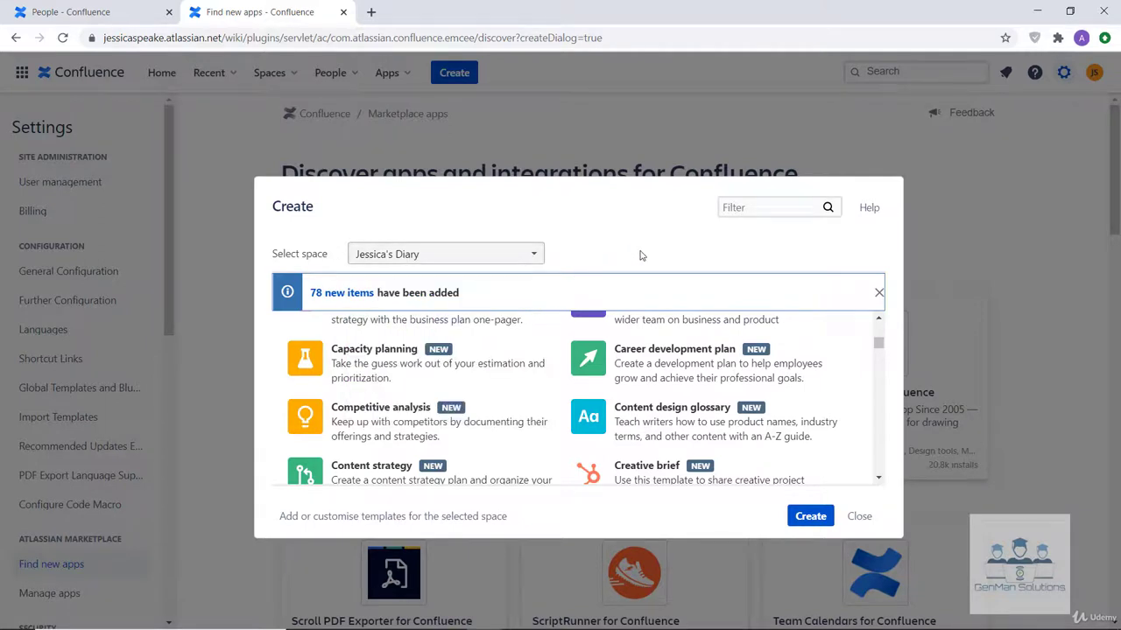
{"action": "scroll", "coordinate": [623, 376], "scroll_direction": "up", "scroll_amount": 3}
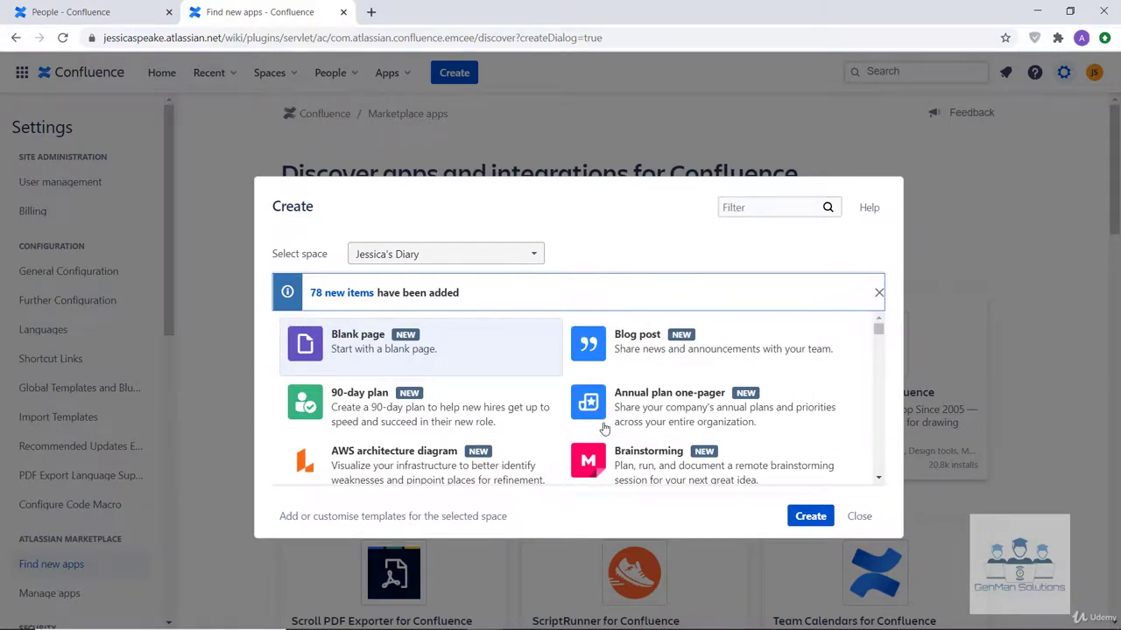
{"action": "scroll", "coordinate": [604, 428], "scroll_direction": "down", "scroll_amount": 1}
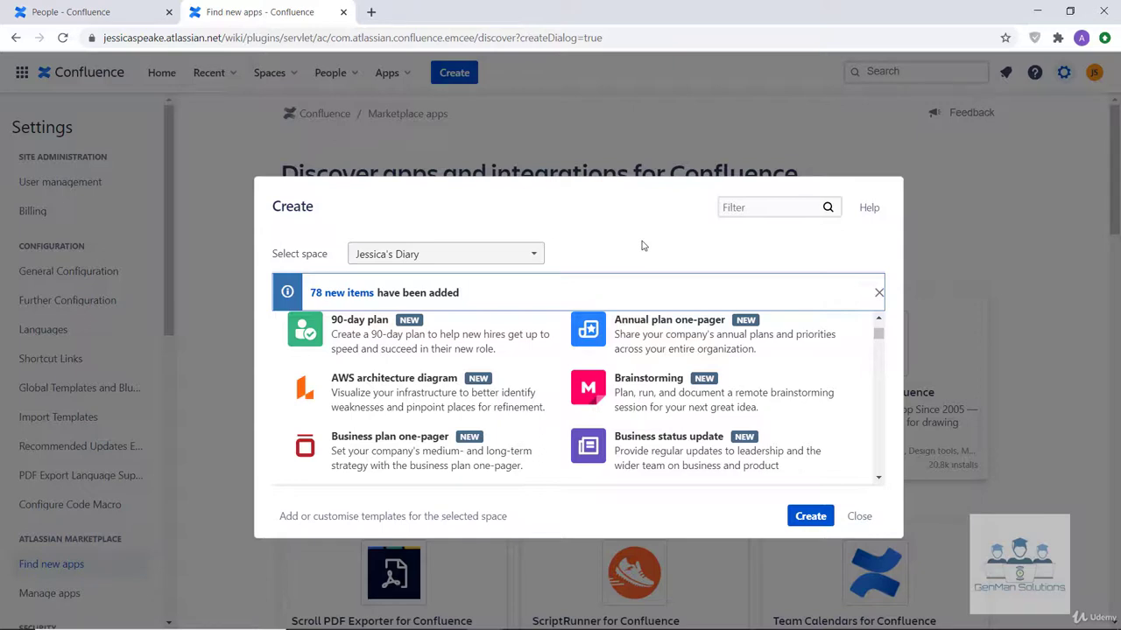
{"action": "left_click", "coordinate": [859, 516]}
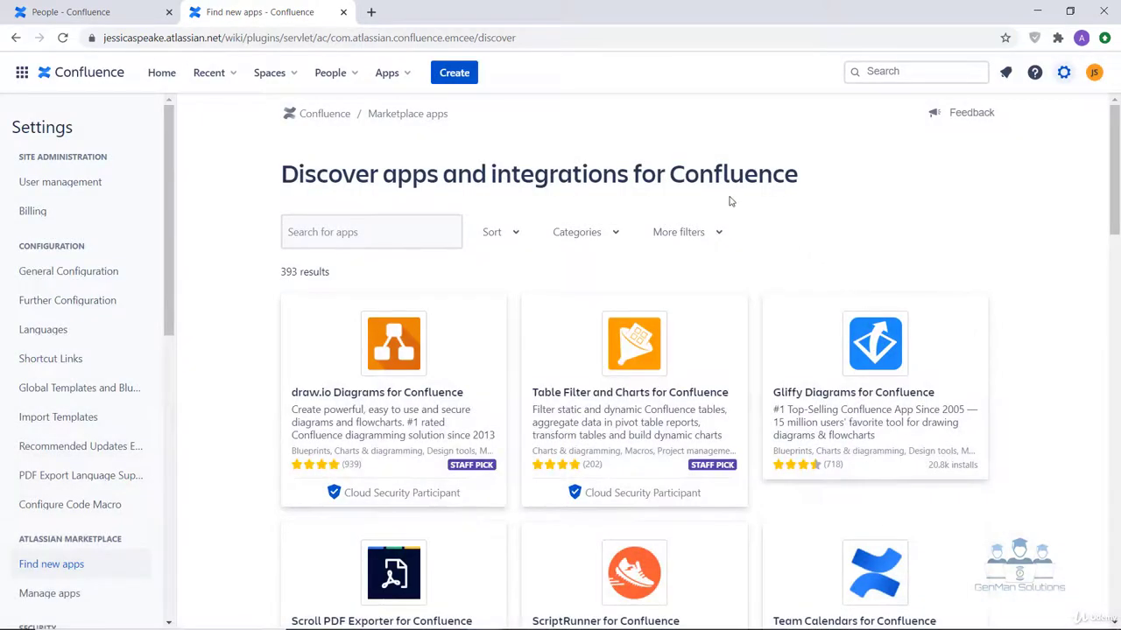
Search the site for part of the account owner's first name and open the matching personal diary space
{"action": "left_click", "coordinate": [881, 73]}
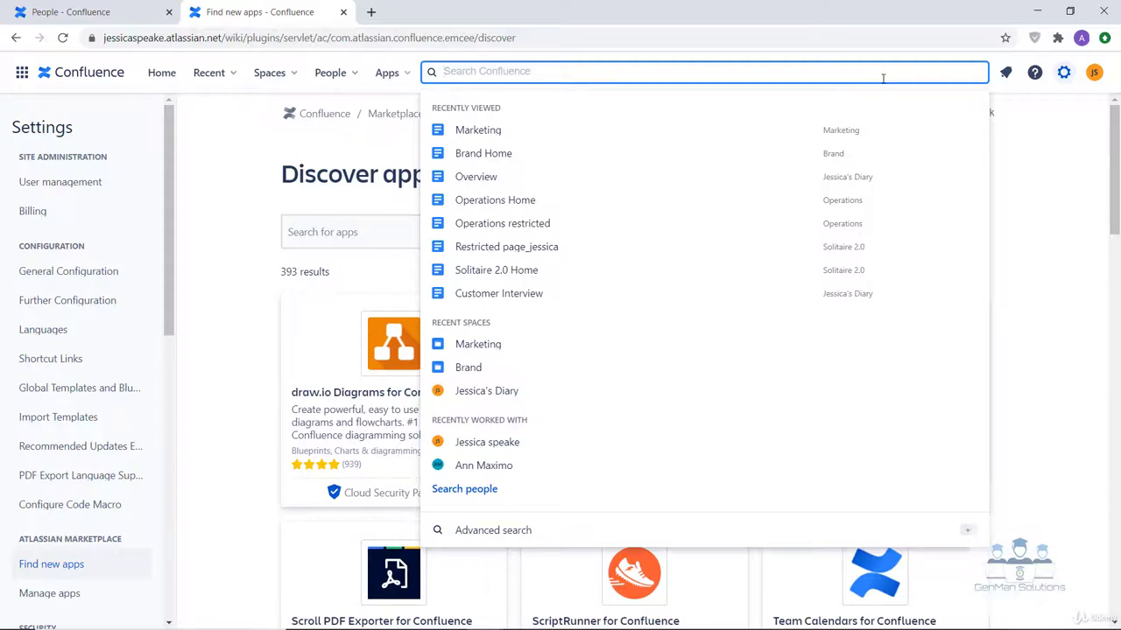
{"action": "type", "text": "jess"}
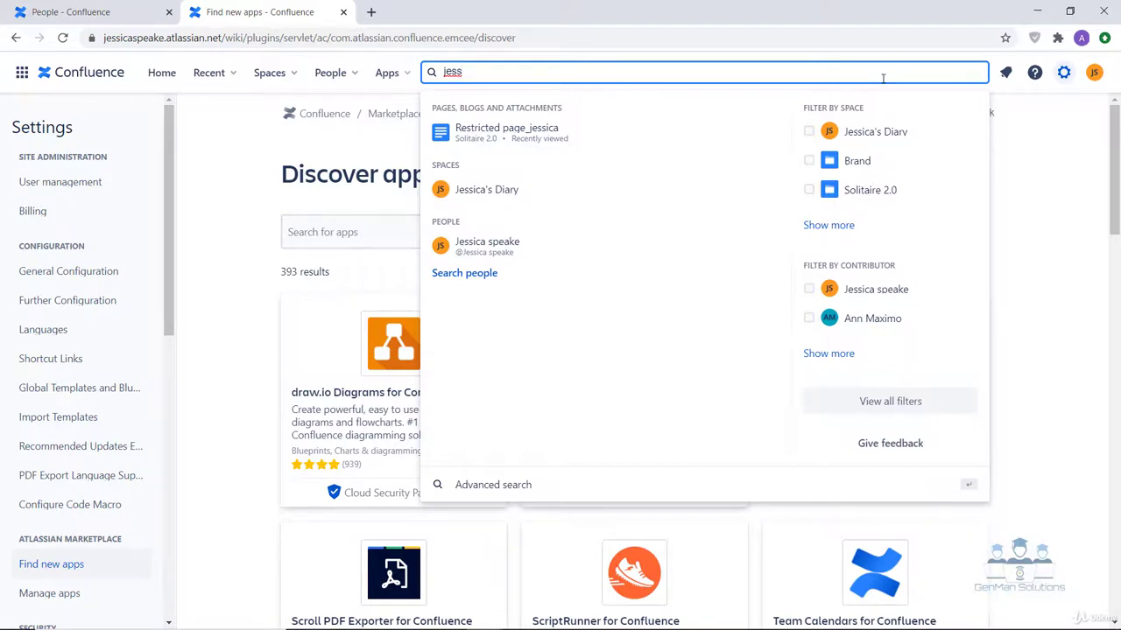
{"action": "left_click", "coordinate": [552, 193]}
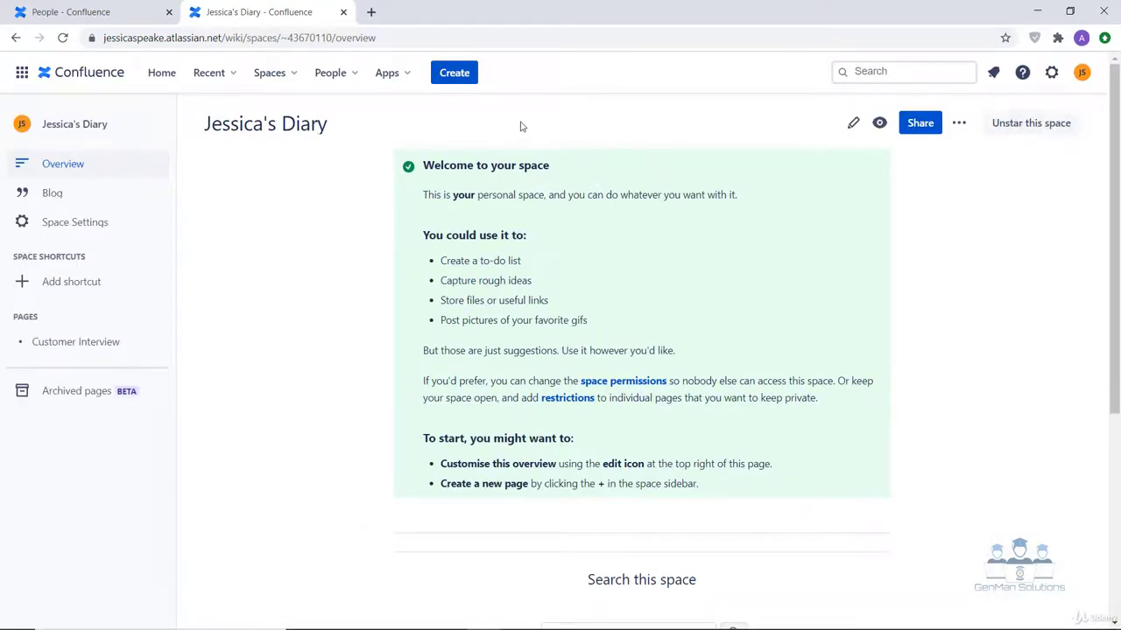
Review the Direct and Watching notifications and the available help and legal options
{"action": "left_click", "coordinate": [993, 74]}
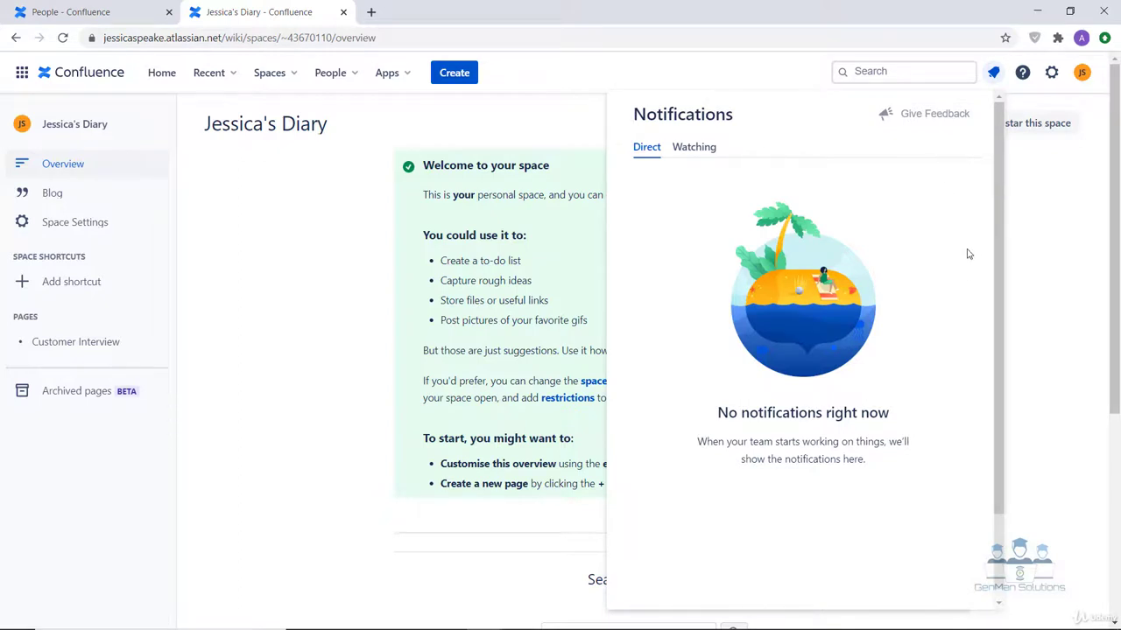
{"action": "left_click", "coordinate": [706, 151]}
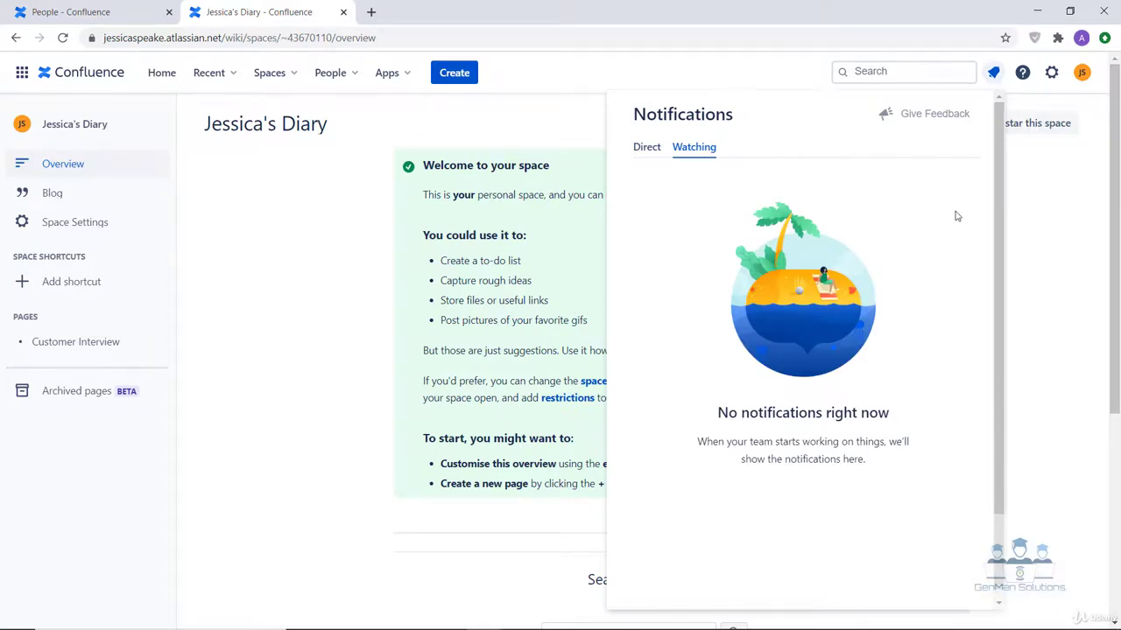
{"action": "left_click", "coordinate": [1023, 74]}
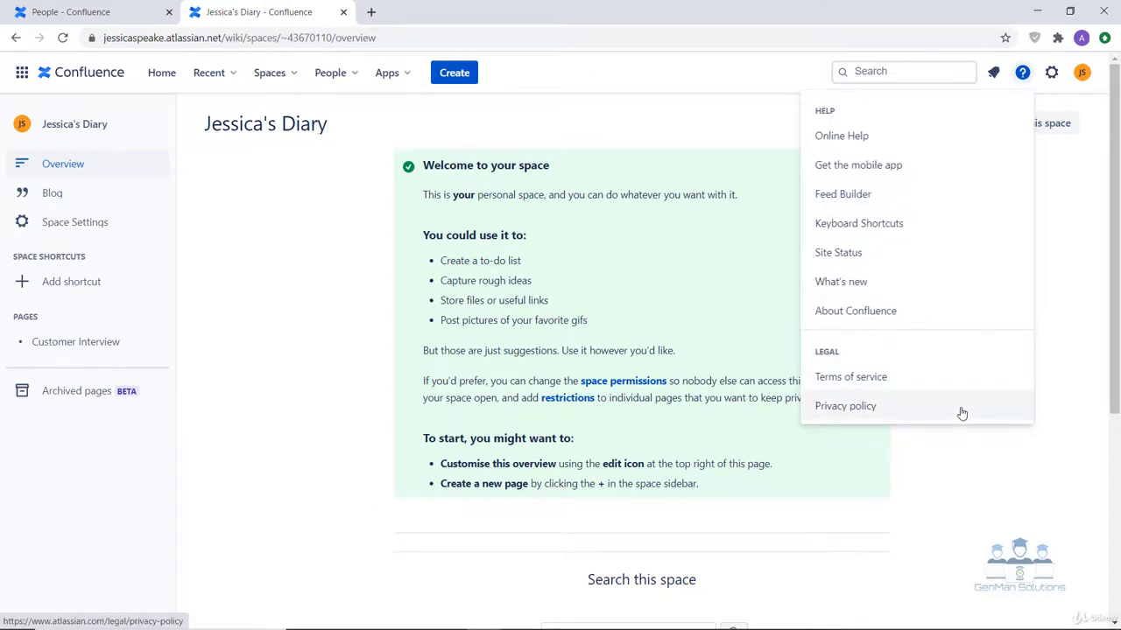
View the site's General Configuration settings and open the account owner's own profile page
{"action": "left_click", "coordinate": [1051, 74]}
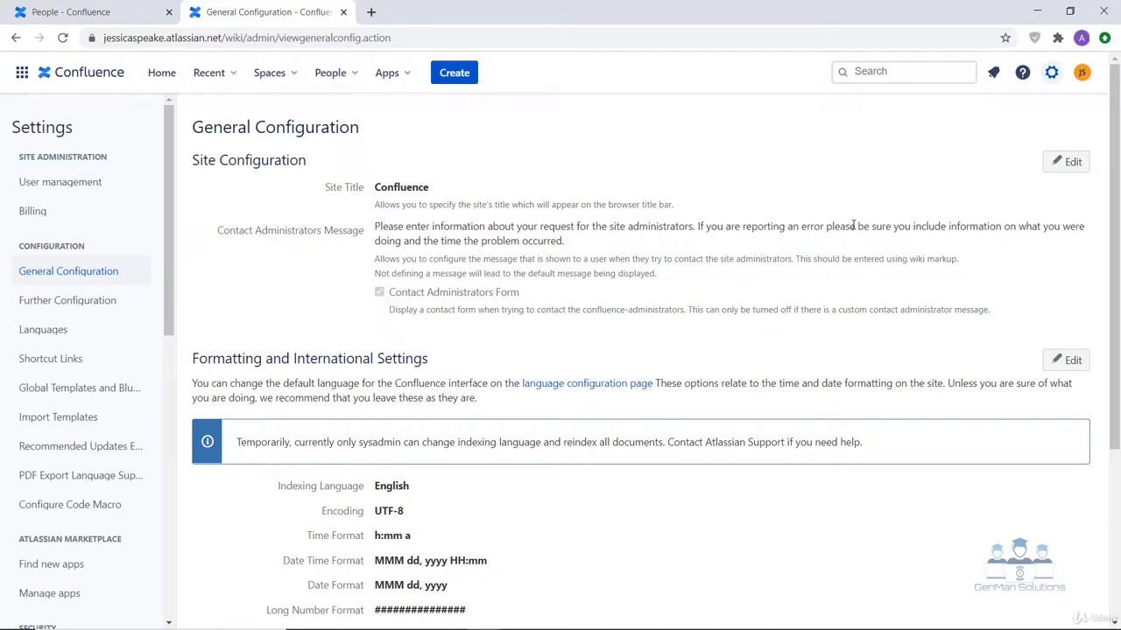
{"action": "left_click", "coordinate": [1082, 76]}
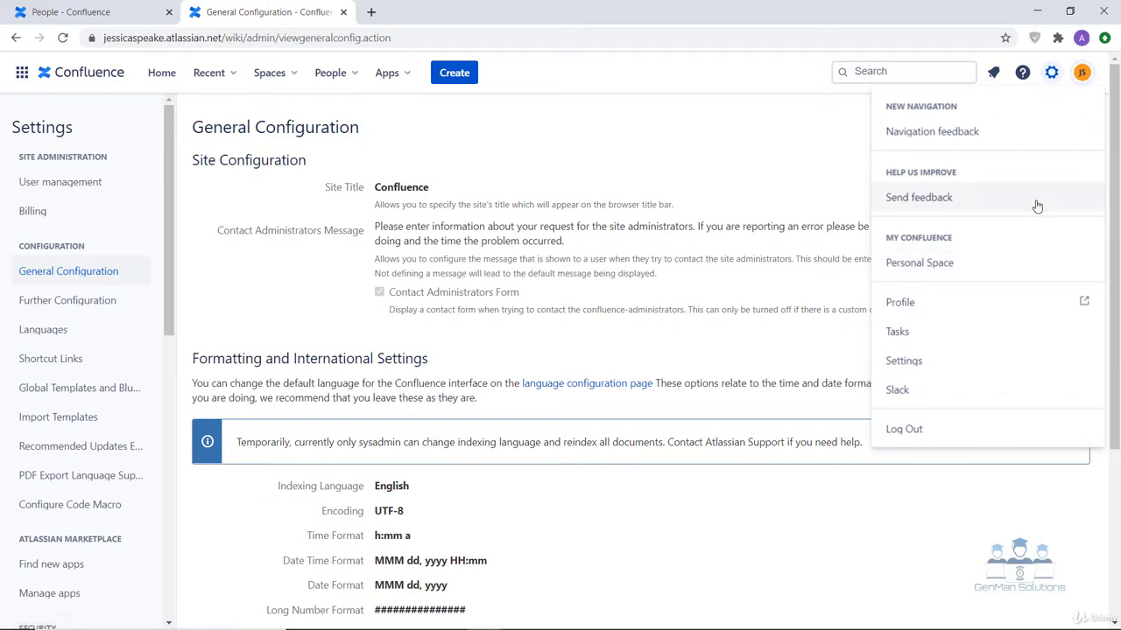
{"action": "left_click", "coordinate": [937, 309]}
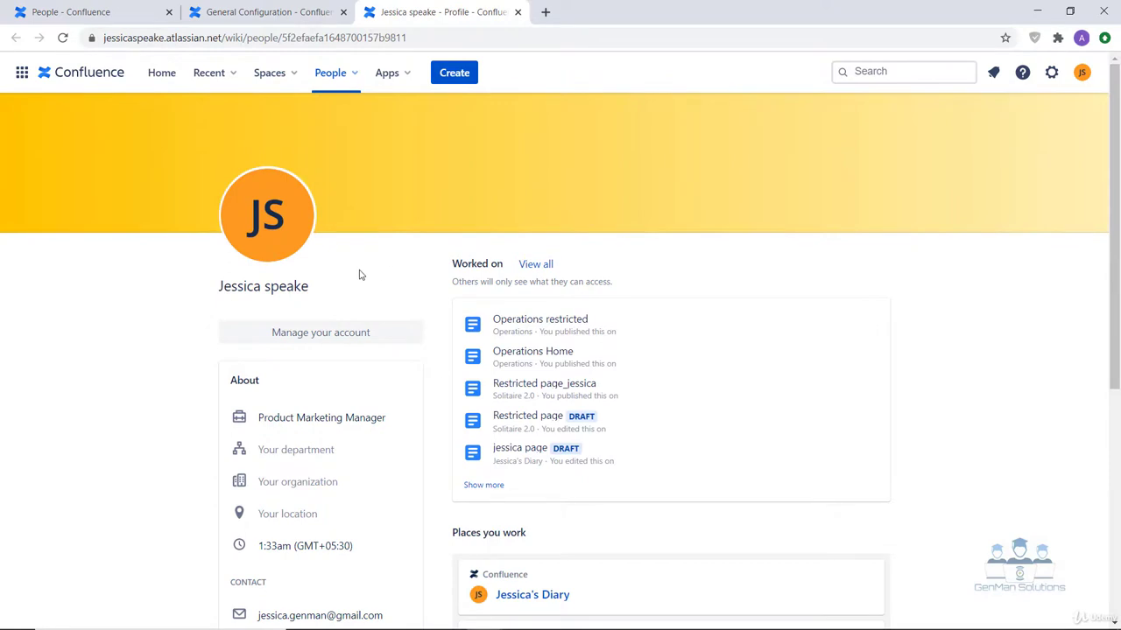
Examine the profile photo upload form and cancel it without adding a photo
{"action": "left_click", "coordinate": [283, 230]}
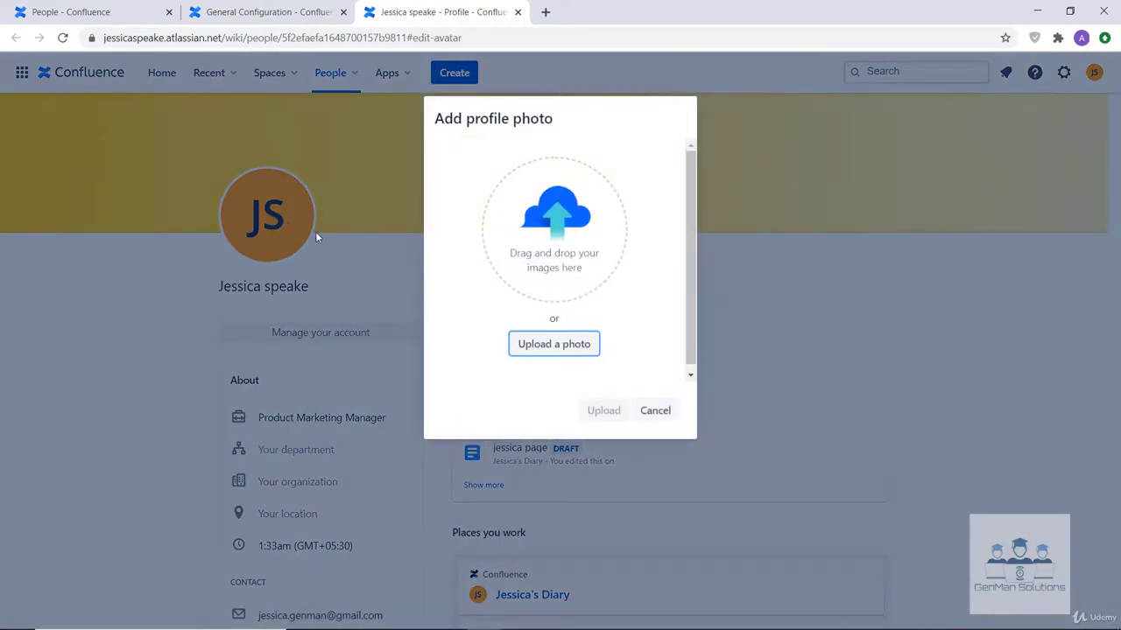
{"action": "left_click", "coordinate": [536, 349]}
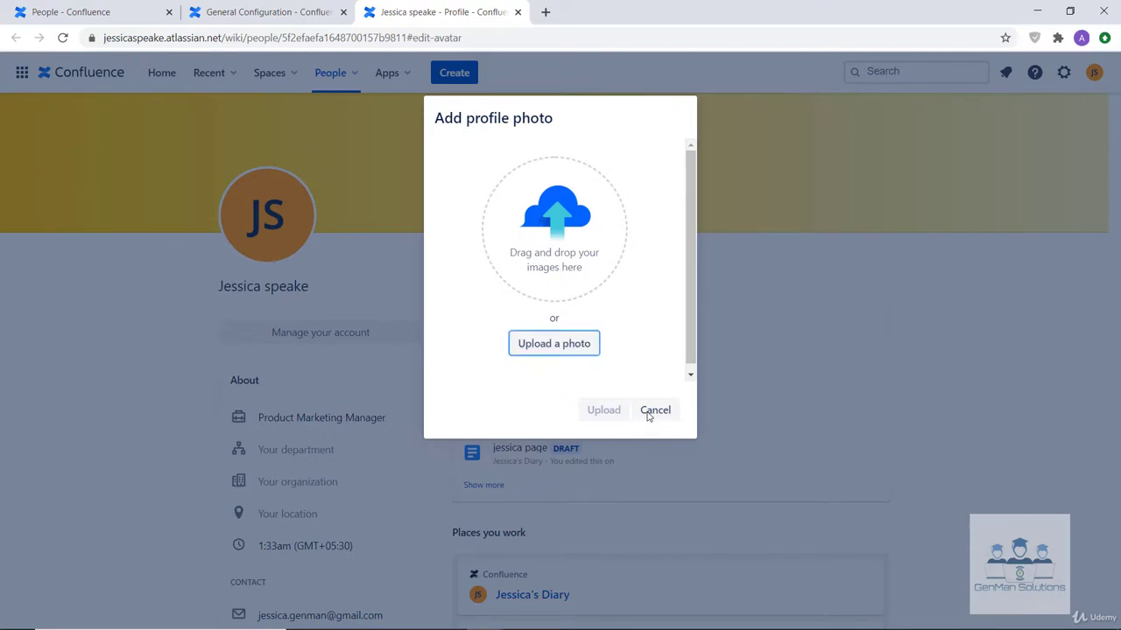
{"action": "left_click", "coordinate": [653, 410]}
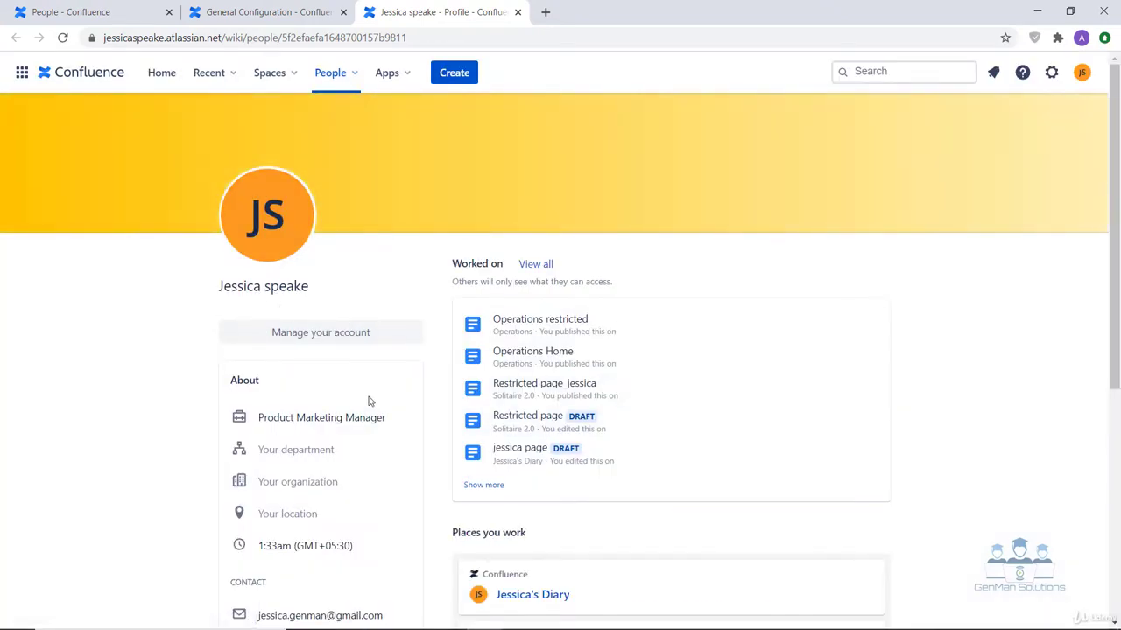
Review the profile's details, recent work and places, check the account options, and return to the home page
{"action": "scroll", "coordinate": [374, 402], "scroll_direction": "down", "scroll_amount": 1}
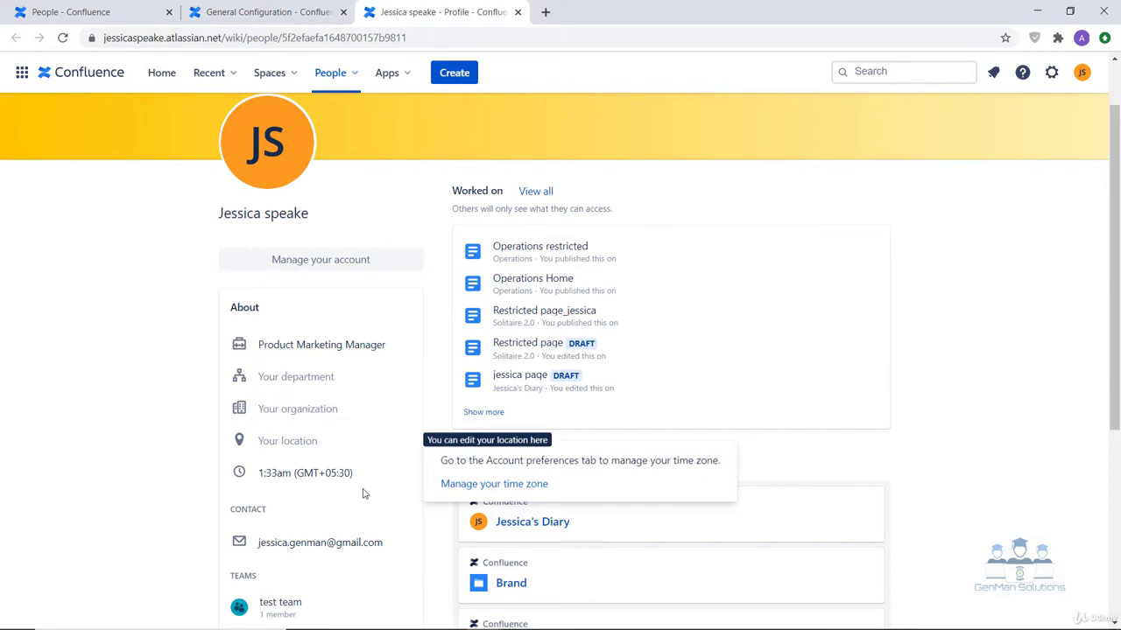
{"action": "scroll", "coordinate": [362, 492], "scroll_direction": "down", "scroll_amount": 2}
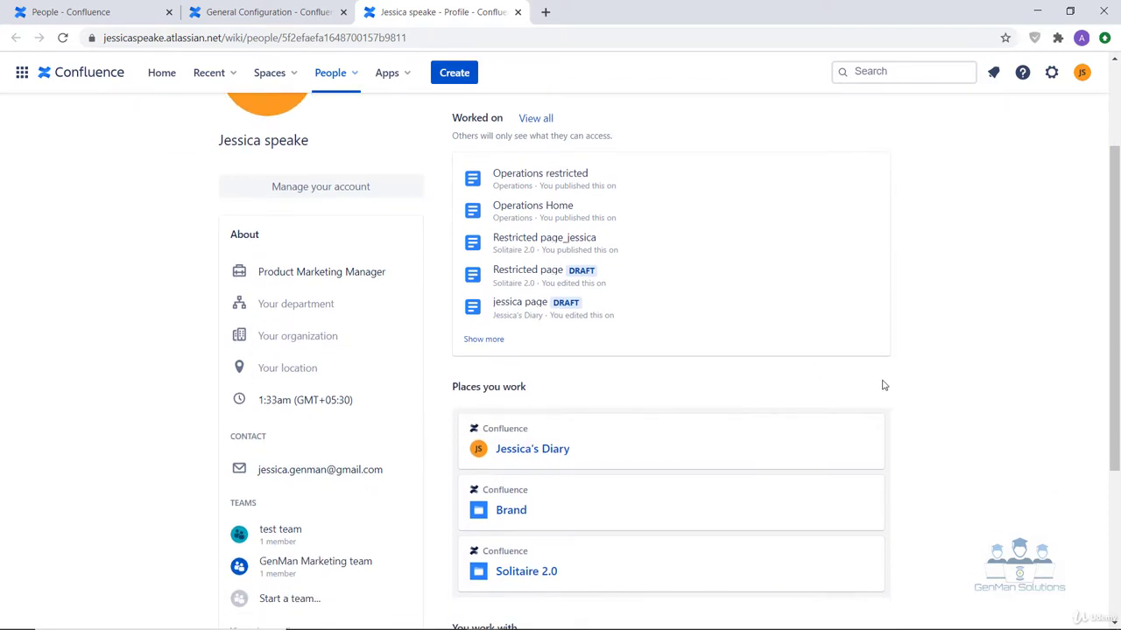
{"action": "scroll", "coordinate": [919, 396], "scroll_direction": "down", "scroll_amount": 2}
{"action": "scroll", "coordinate": [954, 289], "scroll_direction": "up", "scroll_amount": 3}
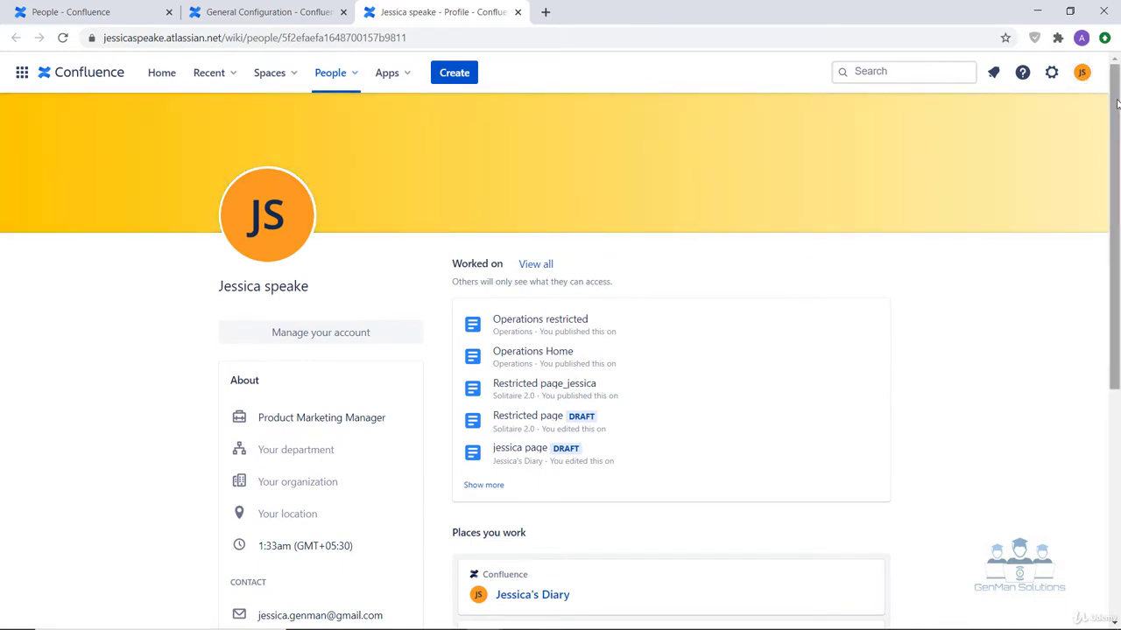
{"action": "left_click", "coordinate": [1082, 74]}
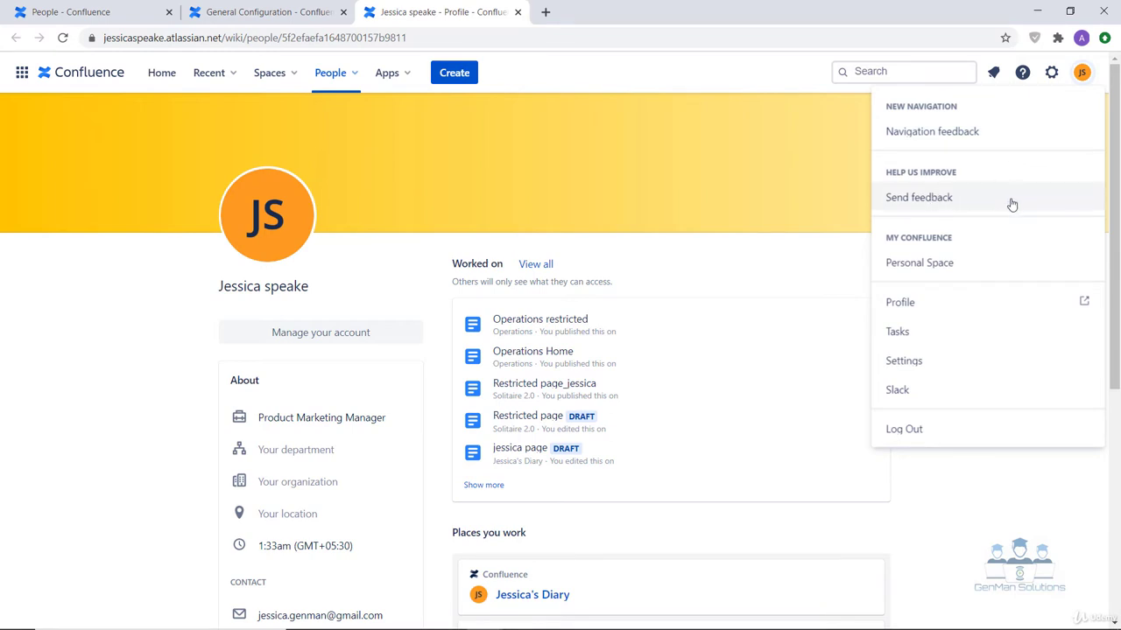
{"action": "left_click", "coordinate": [1081, 72]}
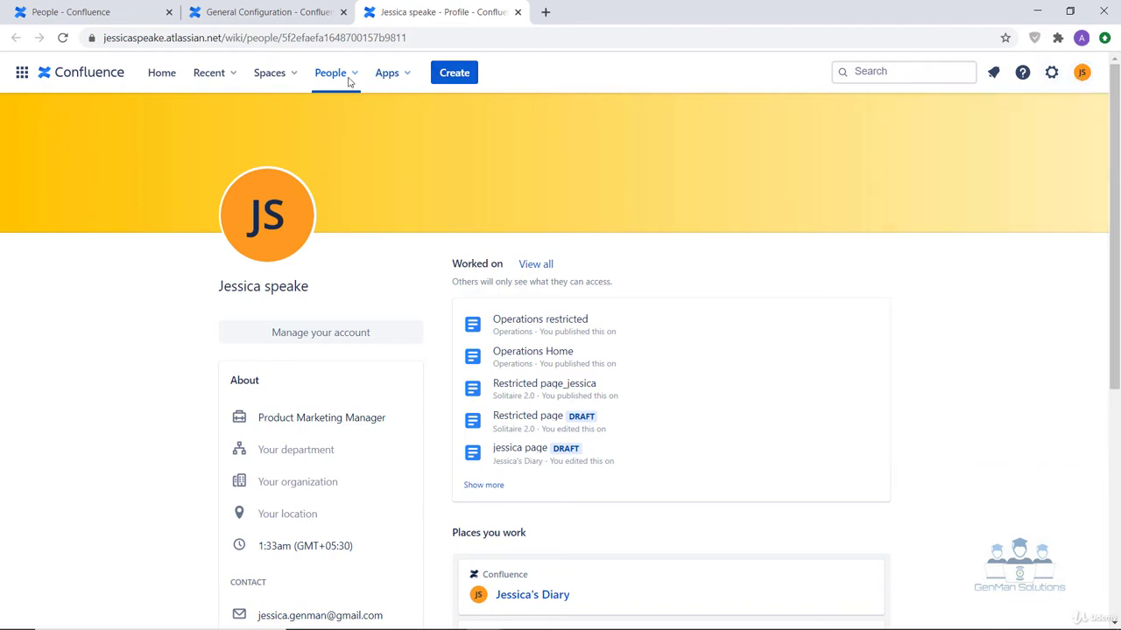
{"action": "left_click", "coordinate": [163, 74]}
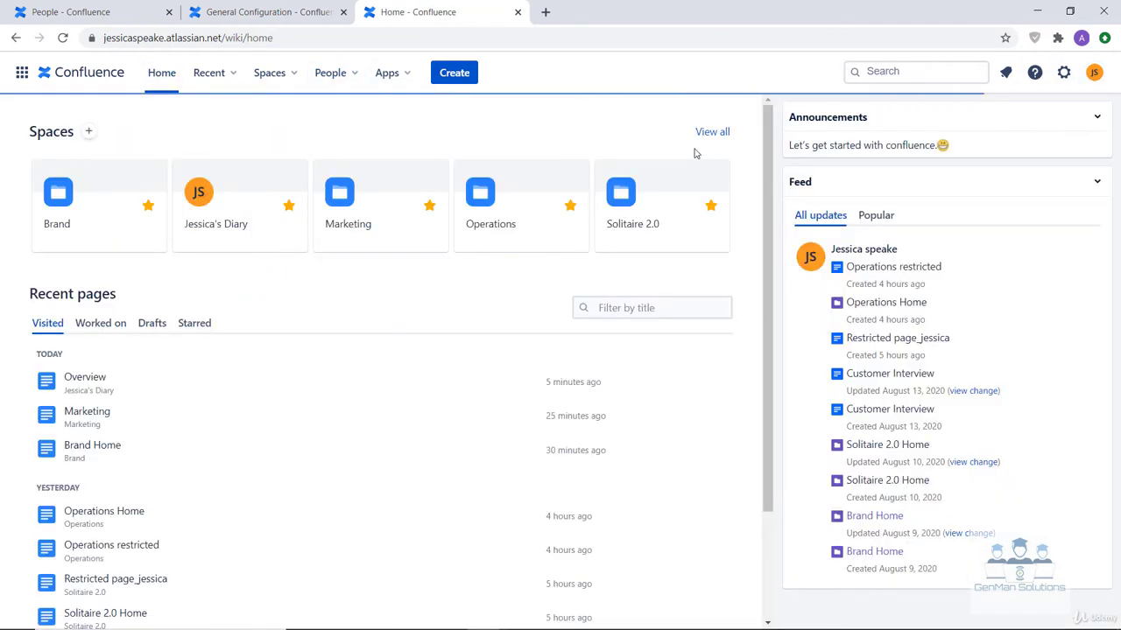